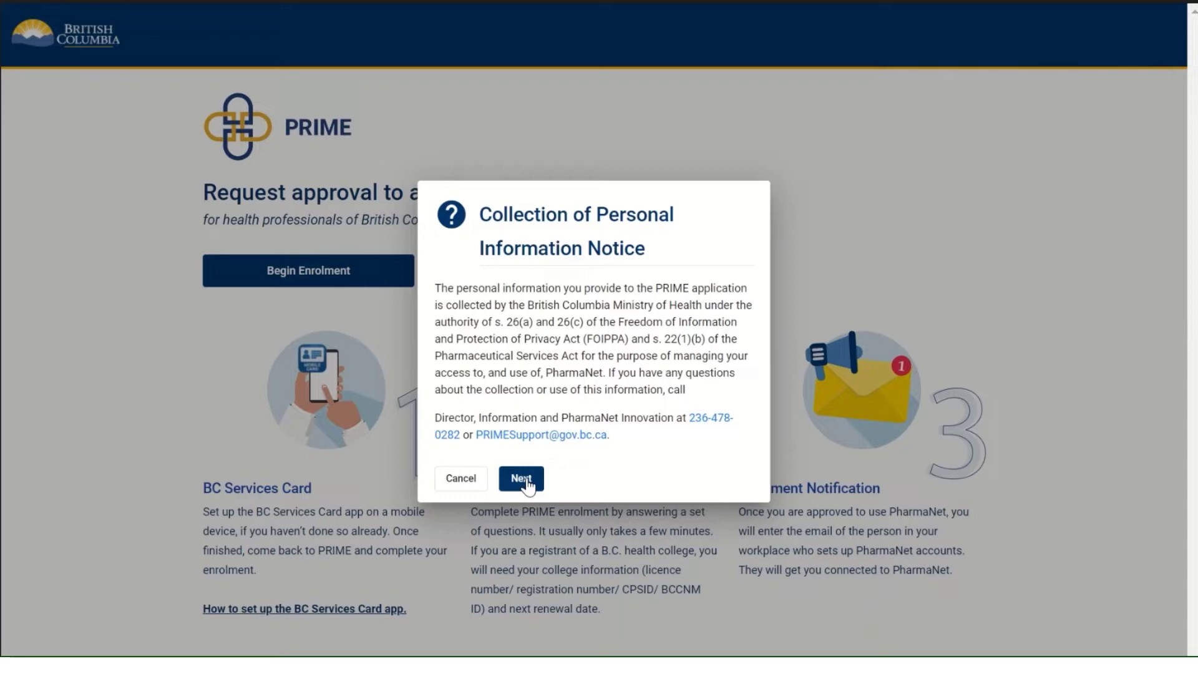
# Step: Acknowledge the Collection of Personal Information Notice and continue to BC Services Card login
pyautogui.click(521, 479)
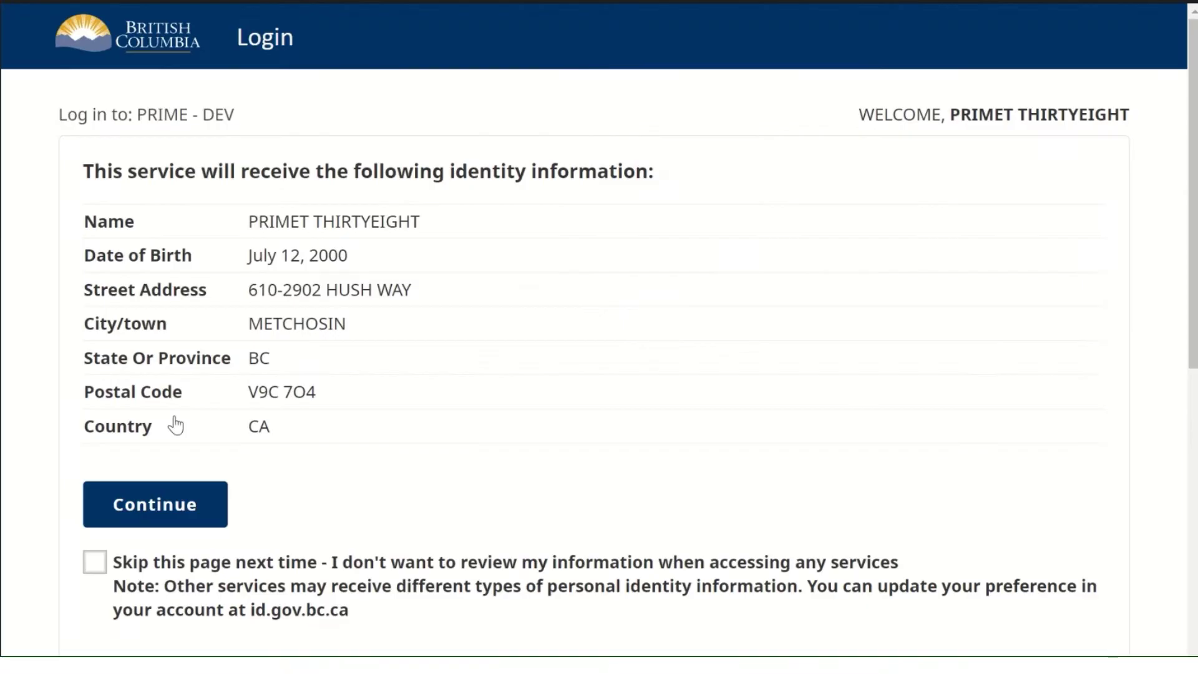
# Step: Approve sharing your BC Services Card identity information with PRIME
pyautogui.click(158, 508)
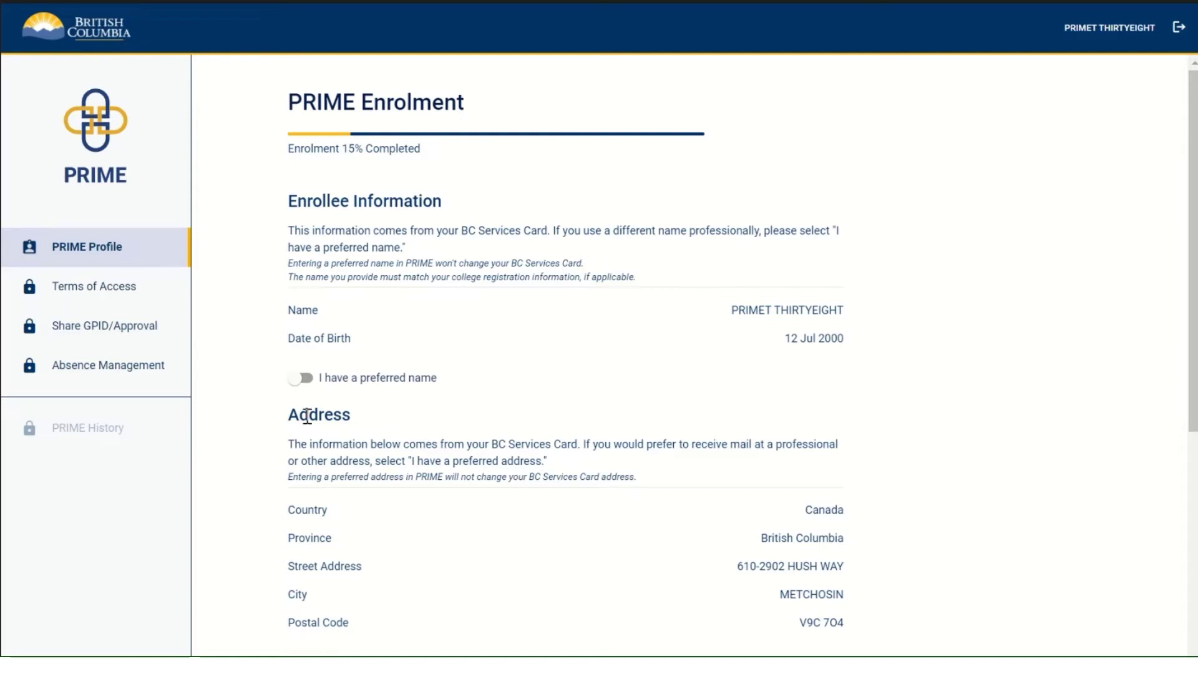
# Step: Leave the preferred name, preferred physical address and preferred mailing address options switched off
pyautogui.click(312, 378)
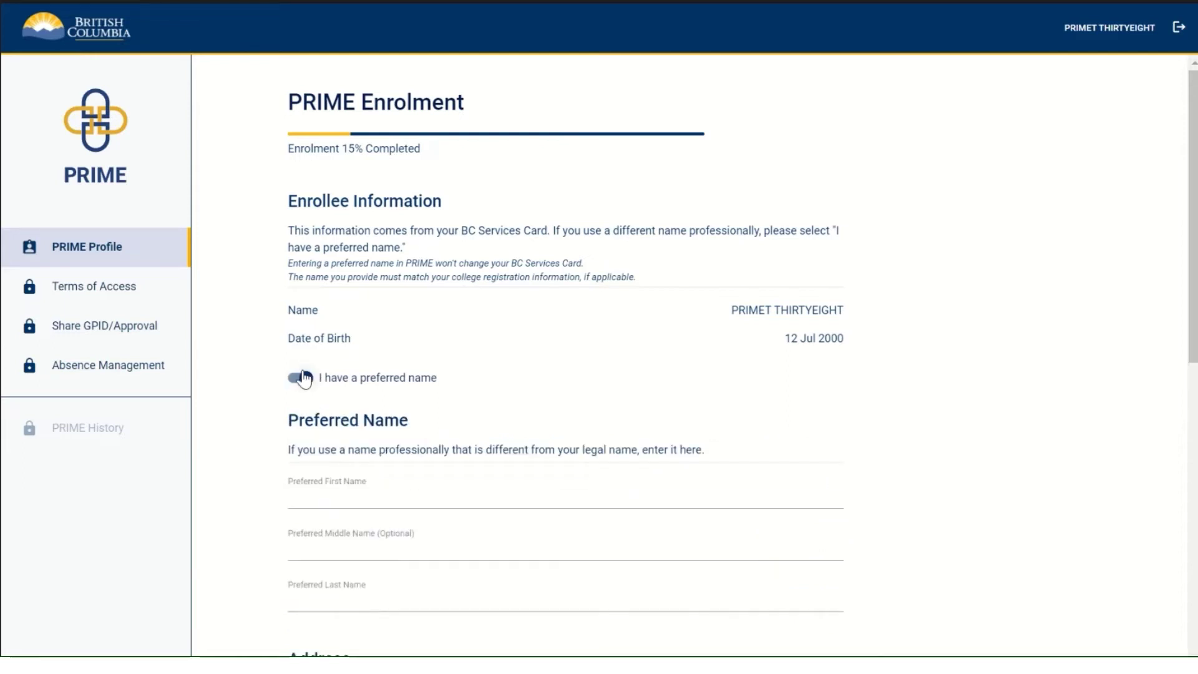
pyautogui.click(303, 378)
pyautogui.scroll(-4, 274, 424)
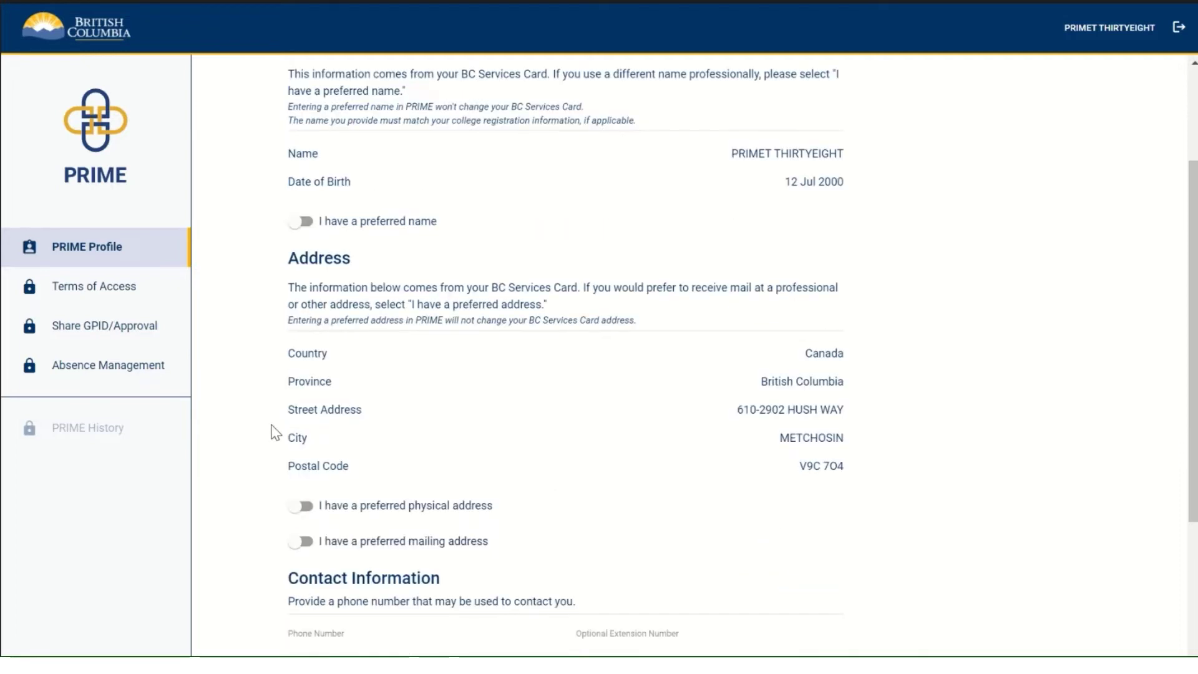
pyautogui.scroll(-2, 275, 433)
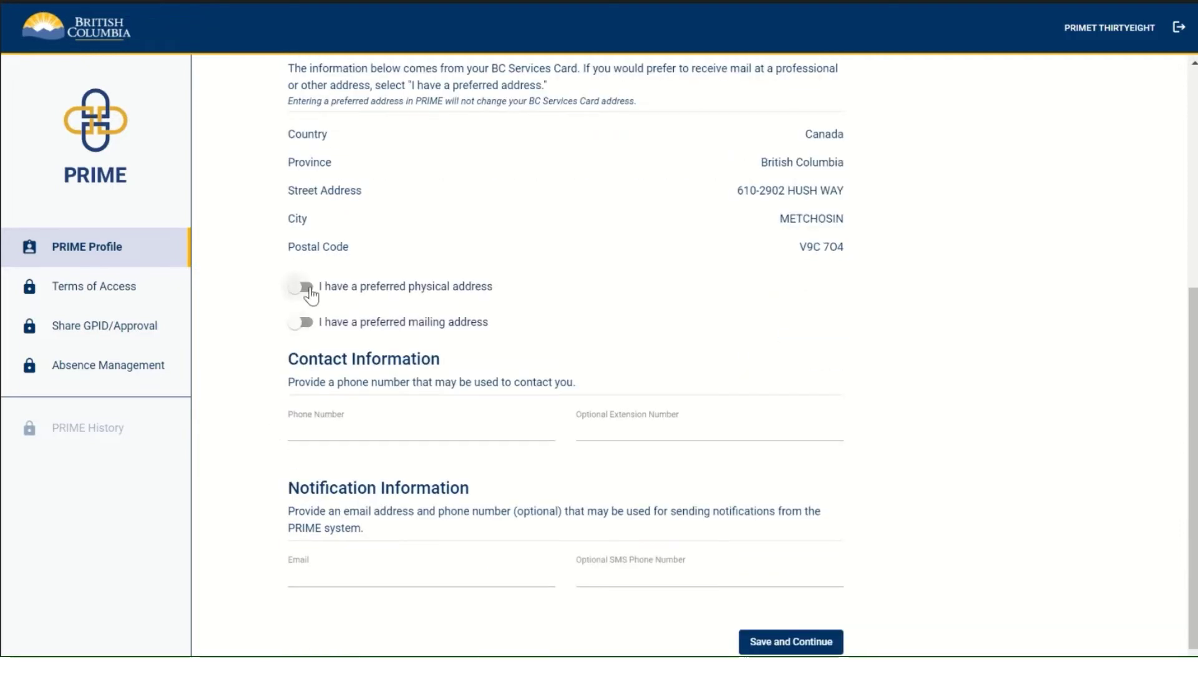
pyautogui.click(307, 288)
pyautogui.click(309, 288)
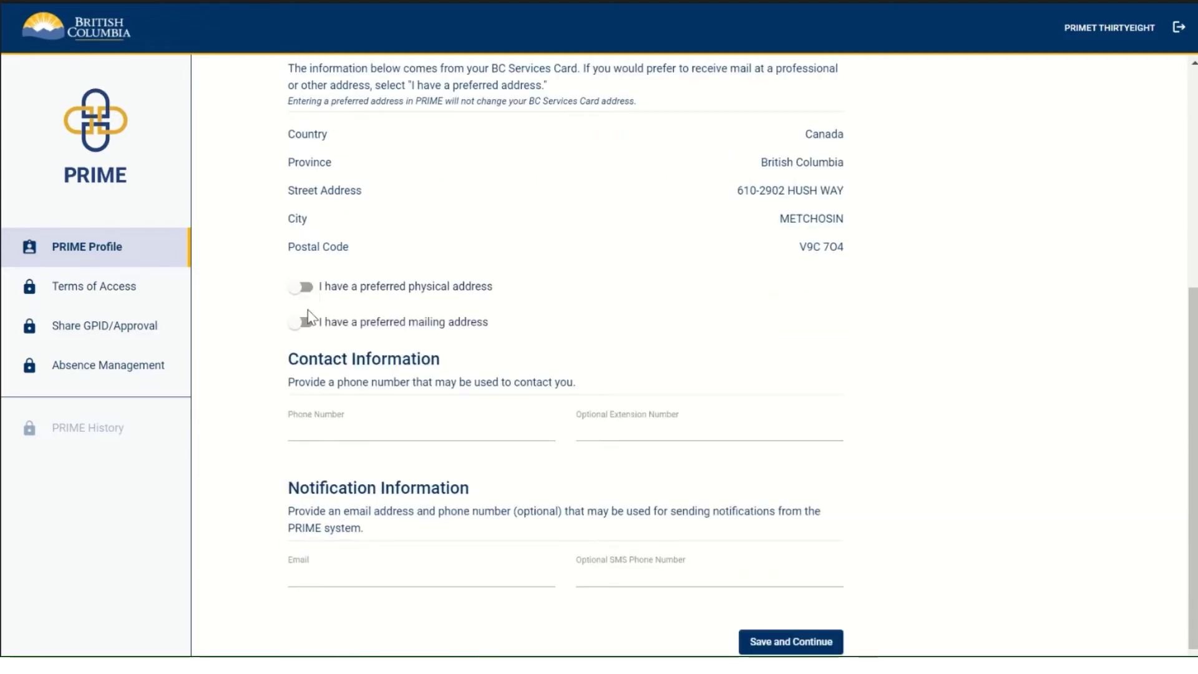
pyautogui.click(306, 323)
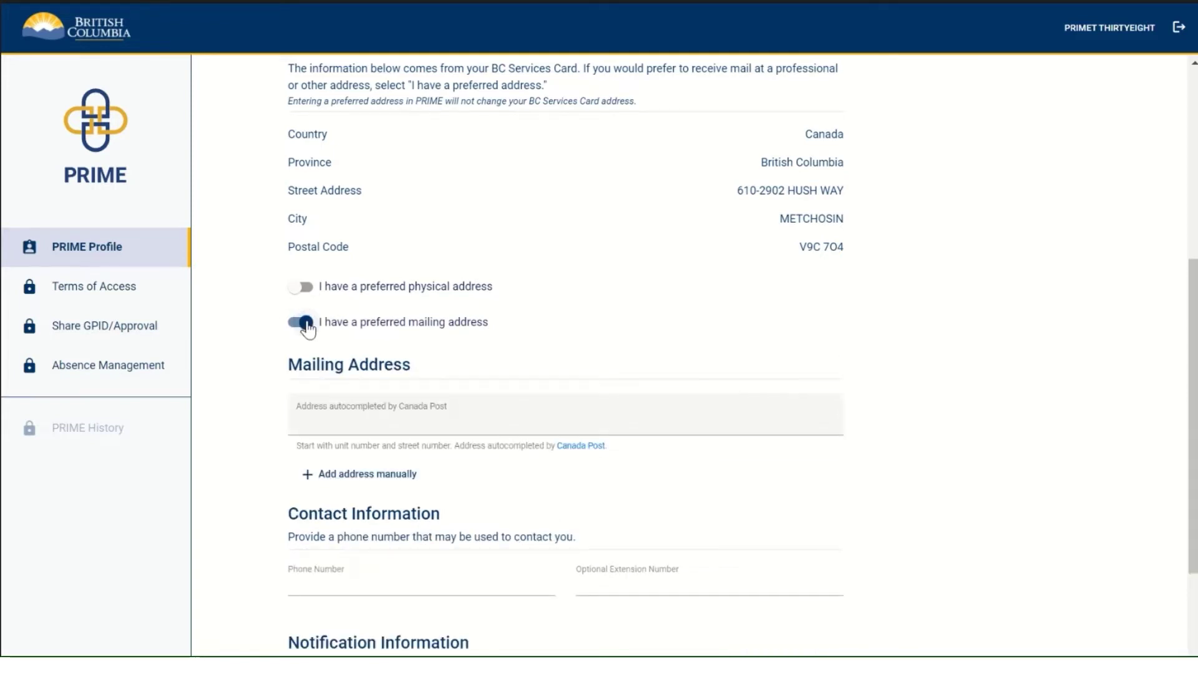
pyautogui.click(307, 323)
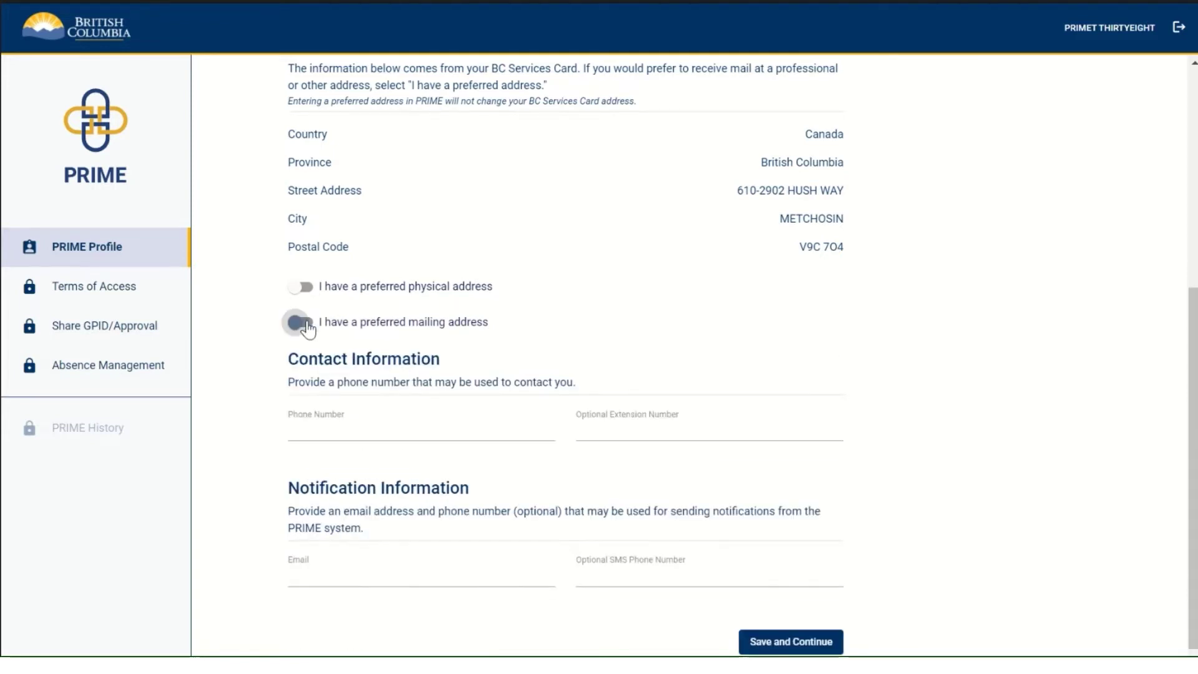
# Step: Enter the contact phone number and the suggested notification email, then save the profile
pyautogui.click(297, 430)
pyautogui.write('6666666666')
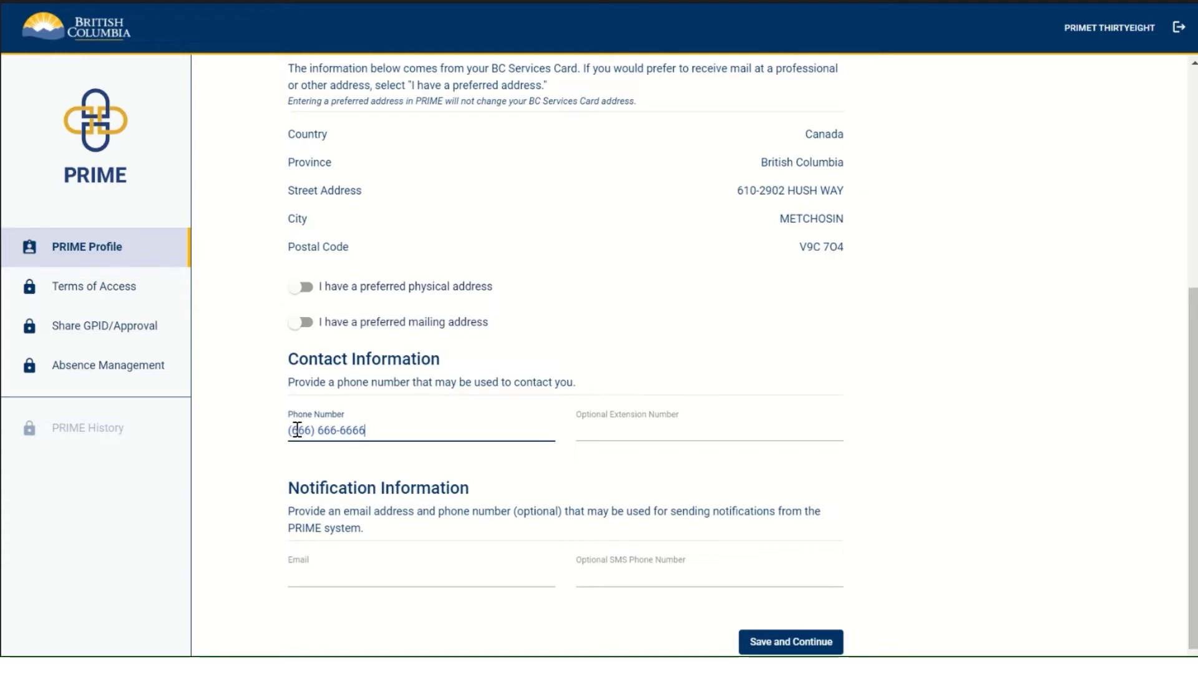
pyautogui.click(305, 566)
pyautogui.click(358, 364)
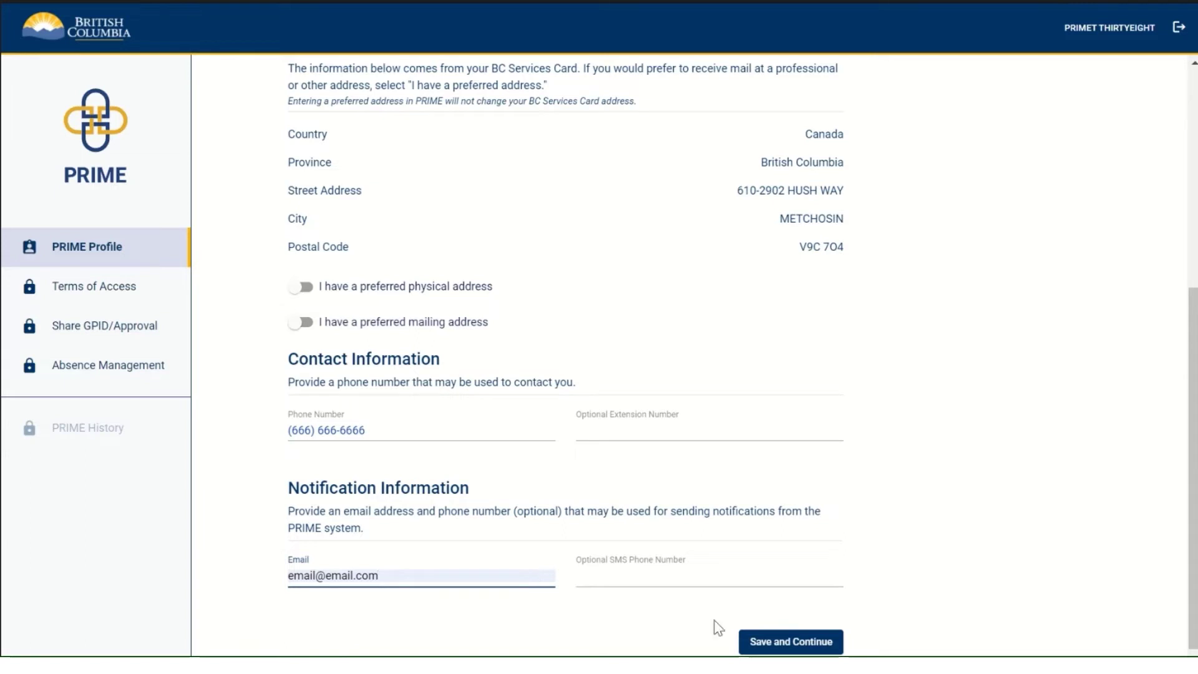
pyautogui.click(778, 647)
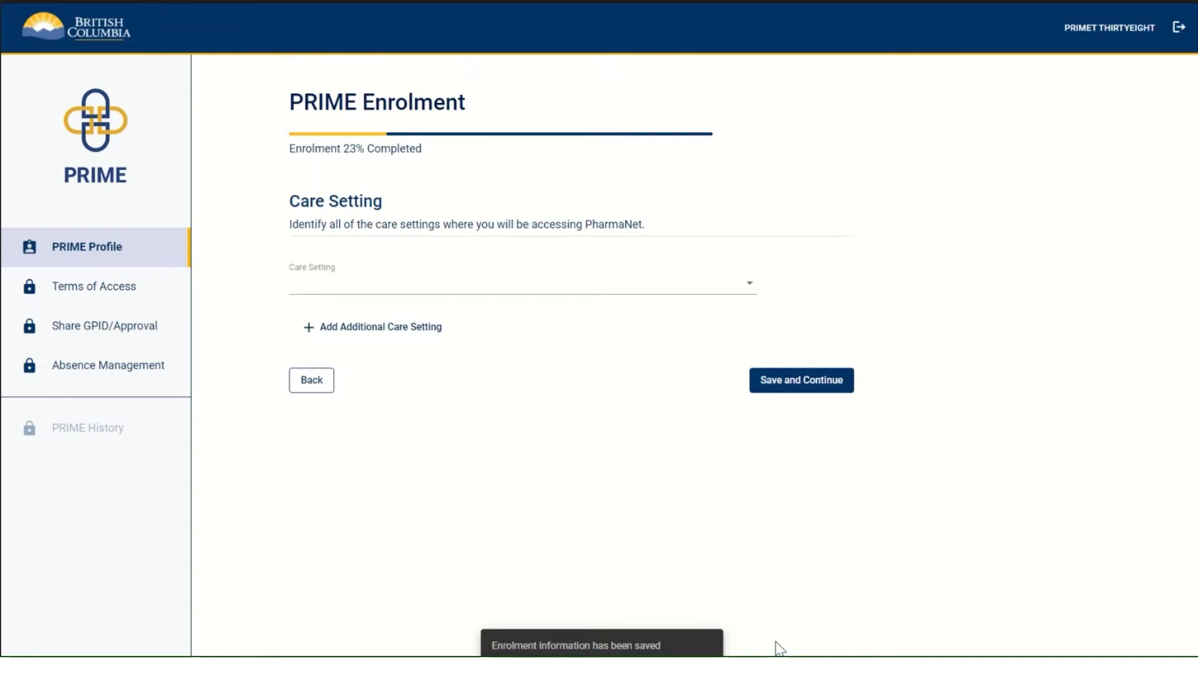
# Step: Set Community Pharmacy as the sole care setting, removing the added Health Authority, and save
pyautogui.click(742, 287)
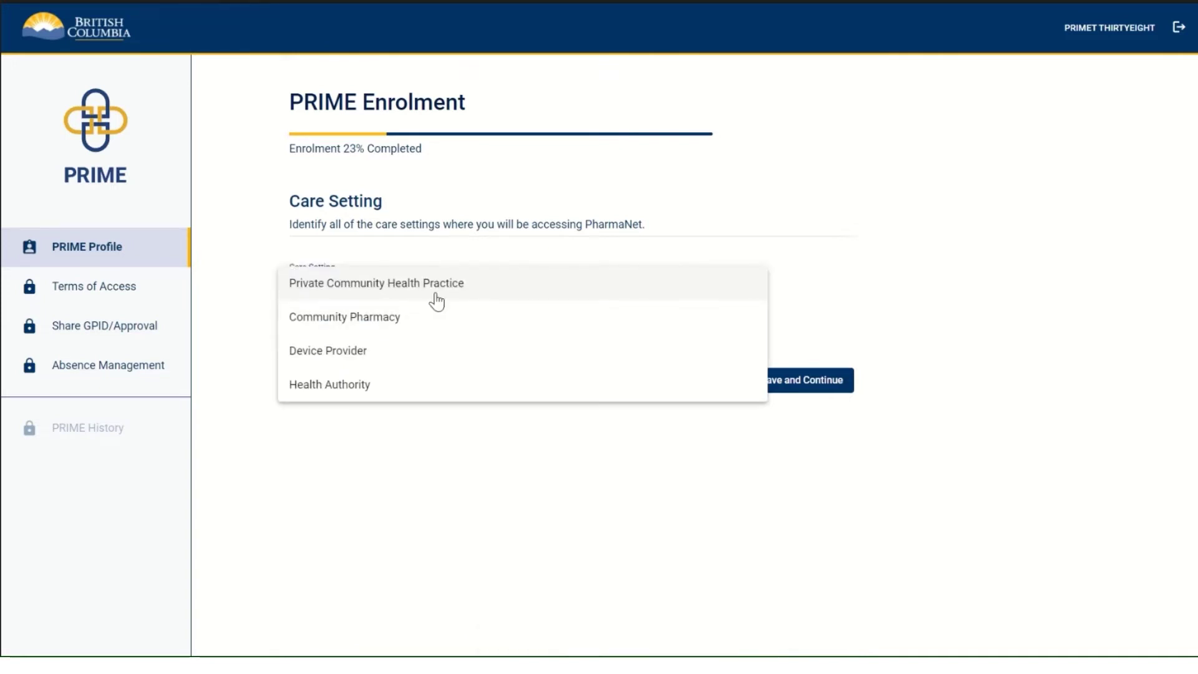
pyautogui.click(376, 322)
pyautogui.click(380, 329)
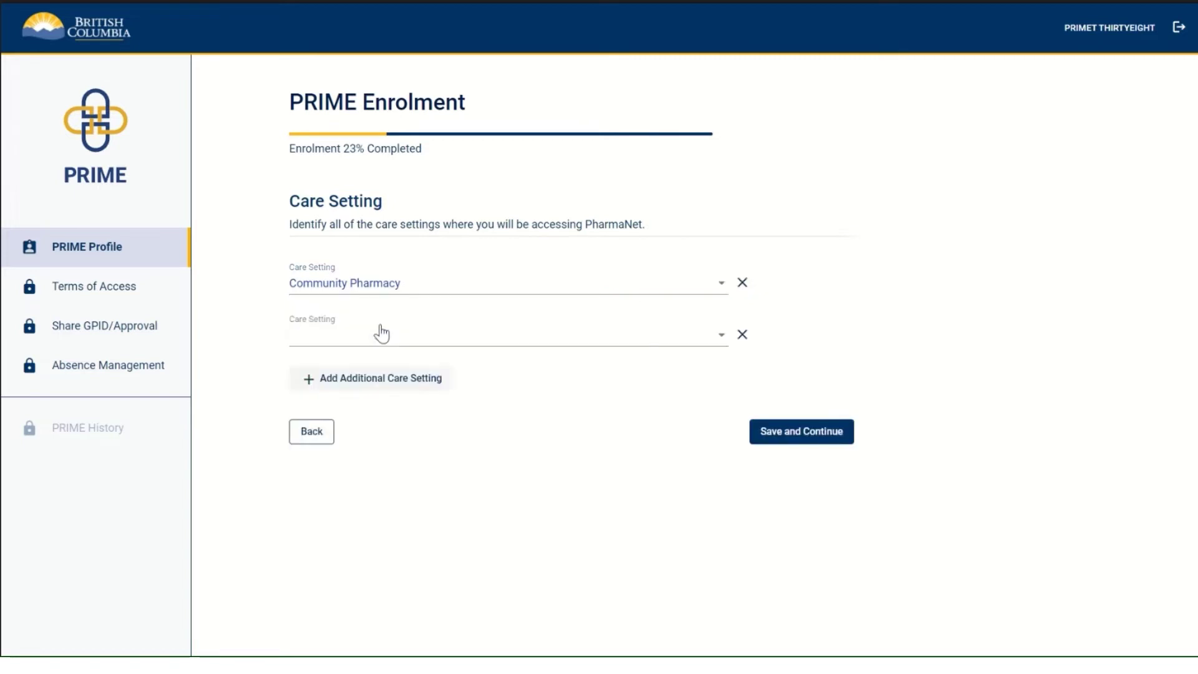
pyautogui.click(375, 339)
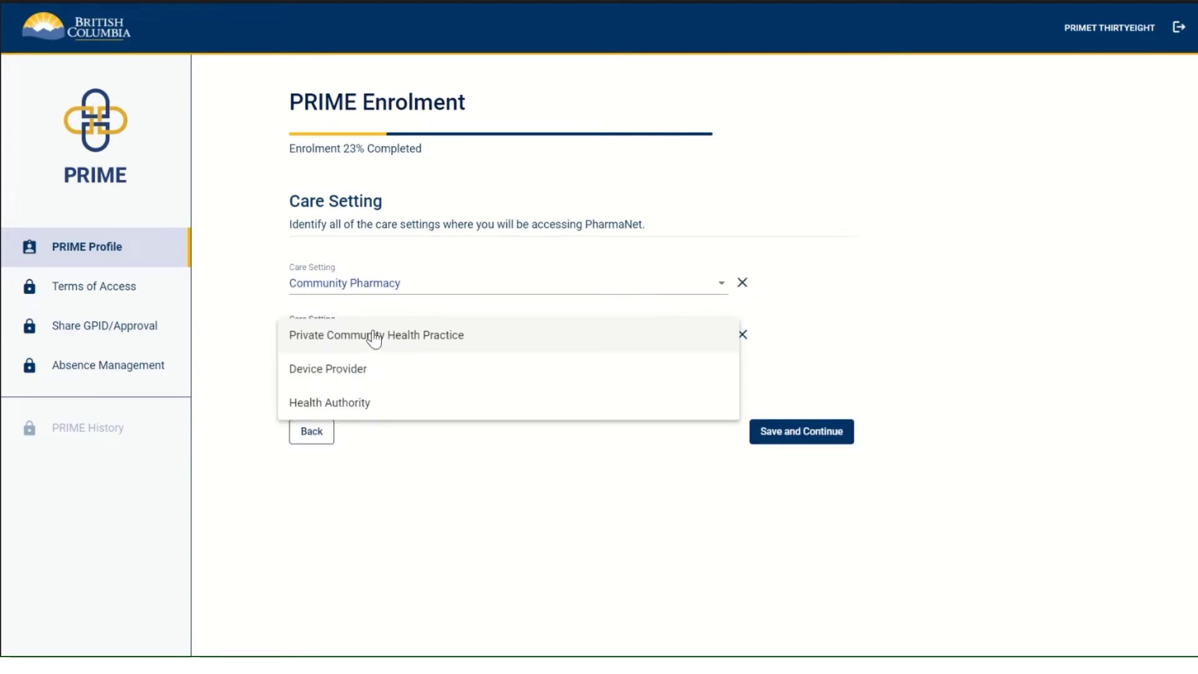
pyautogui.click(350, 410)
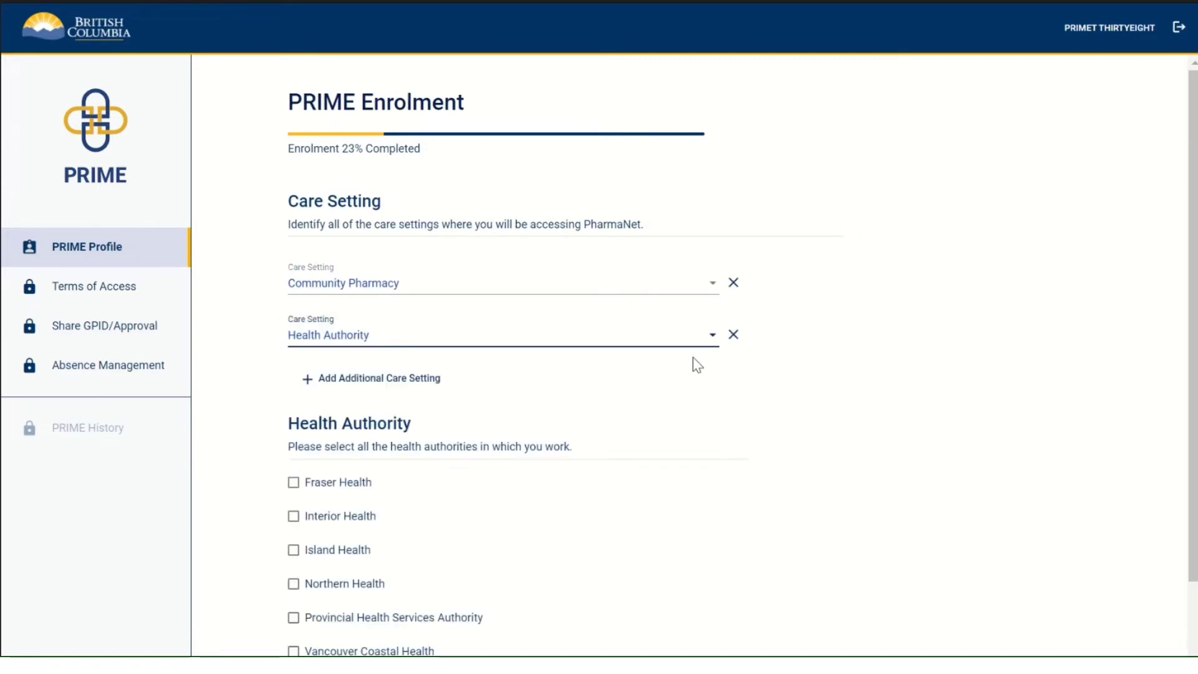
pyautogui.scroll(-2, 724, 394)
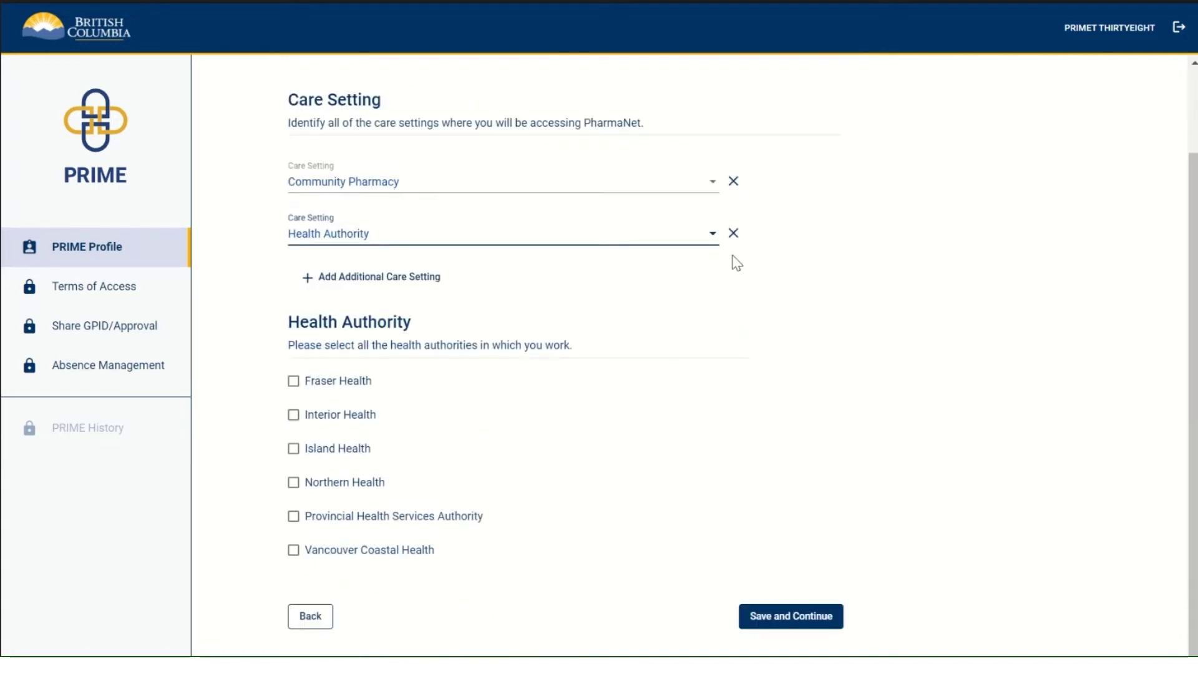
pyautogui.click(733, 233)
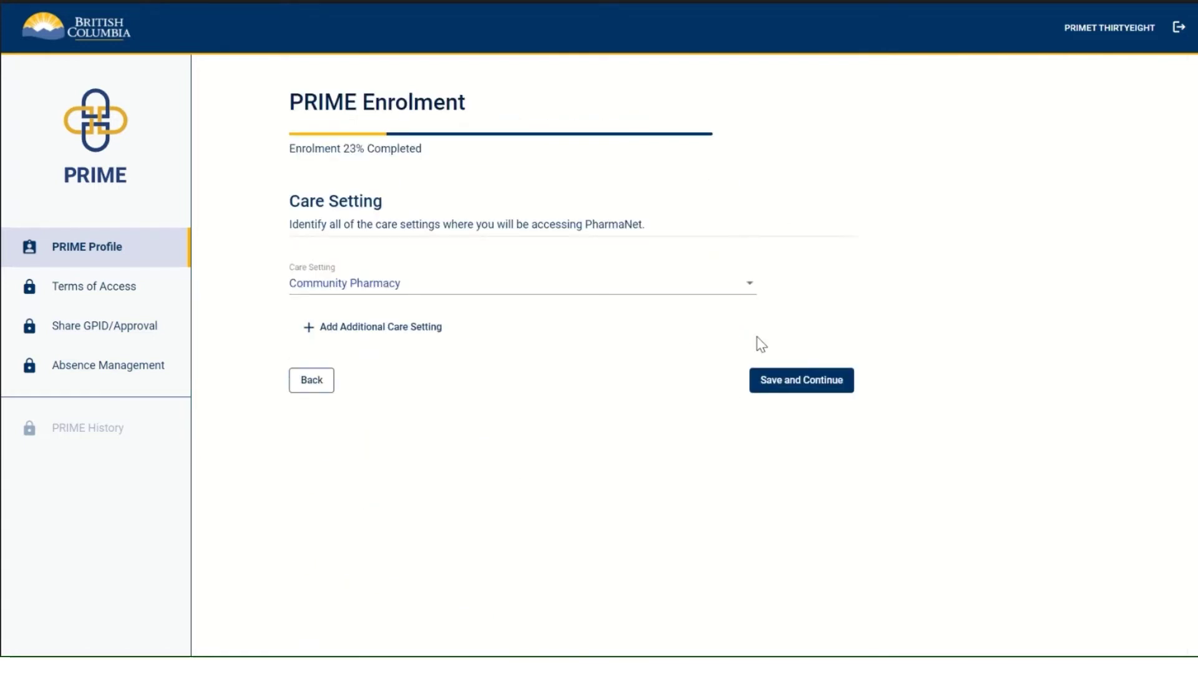
pyautogui.click(796, 388)
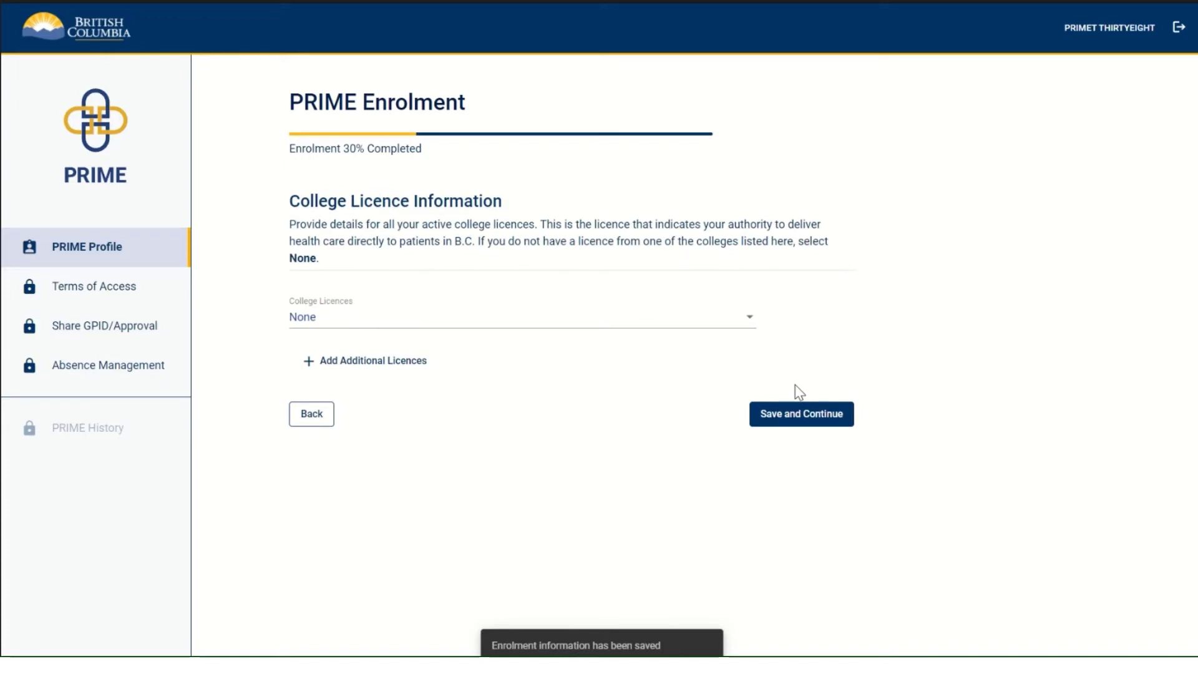
# Step: Choose College of Pharmacists of BC (CPBC) as the licensing college
pyautogui.click(641, 330)
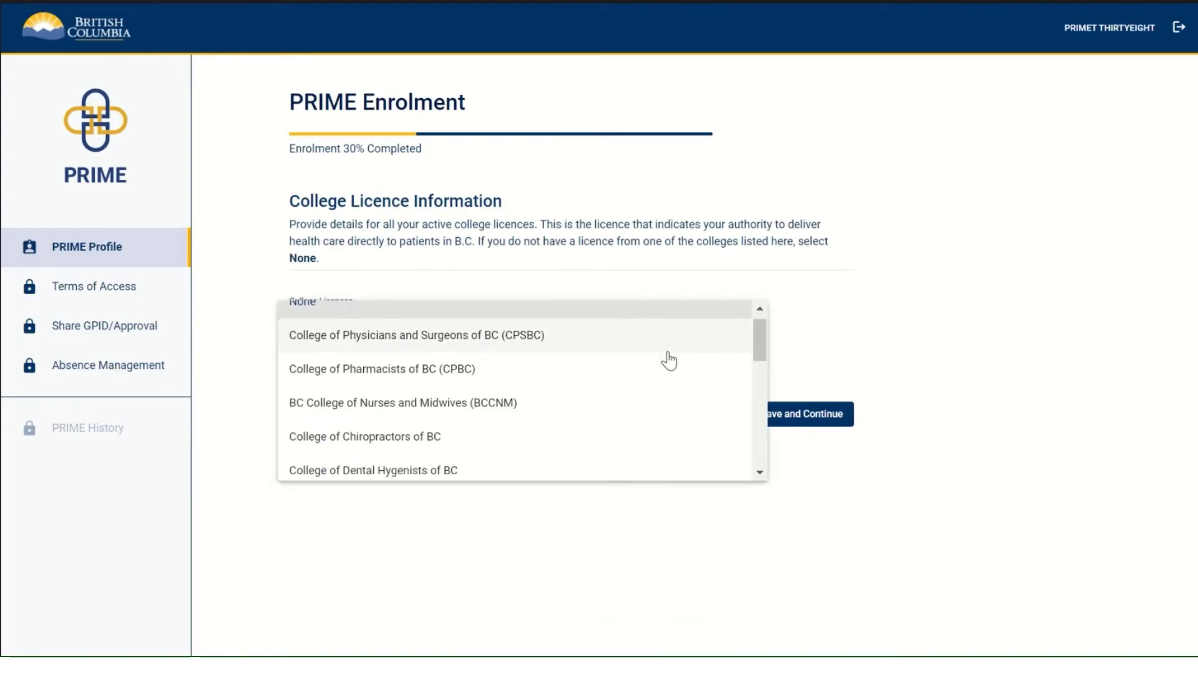
pyautogui.click(610, 342)
pyautogui.click(609, 324)
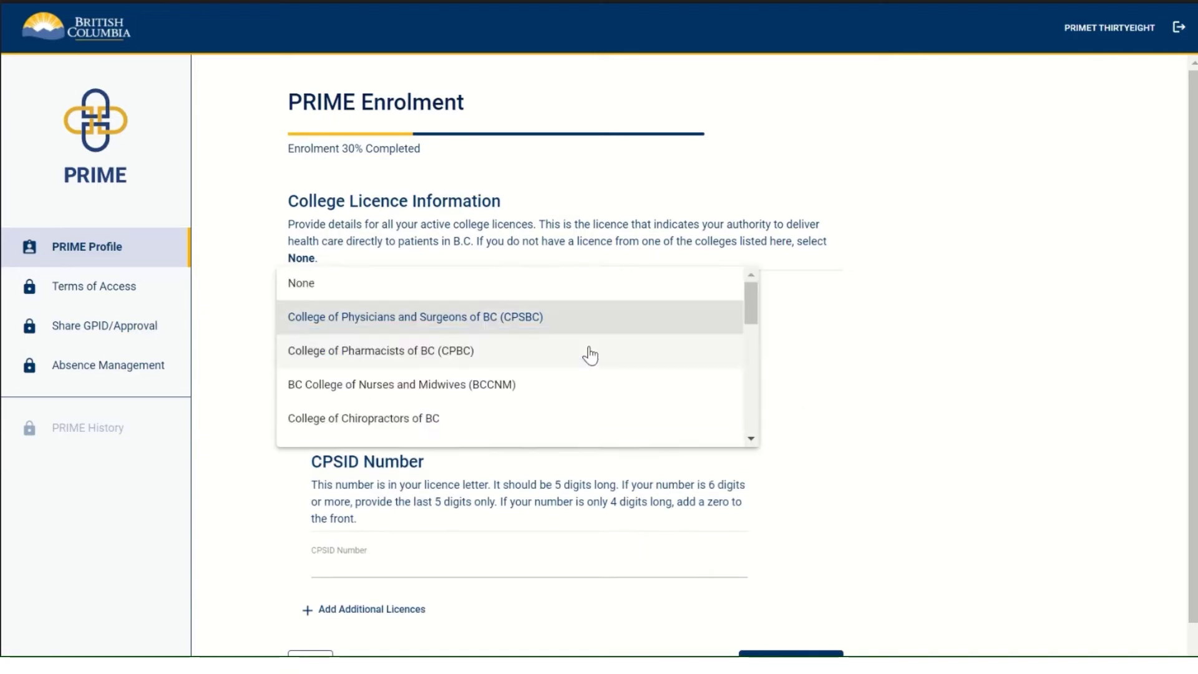
pyautogui.click(589, 350)
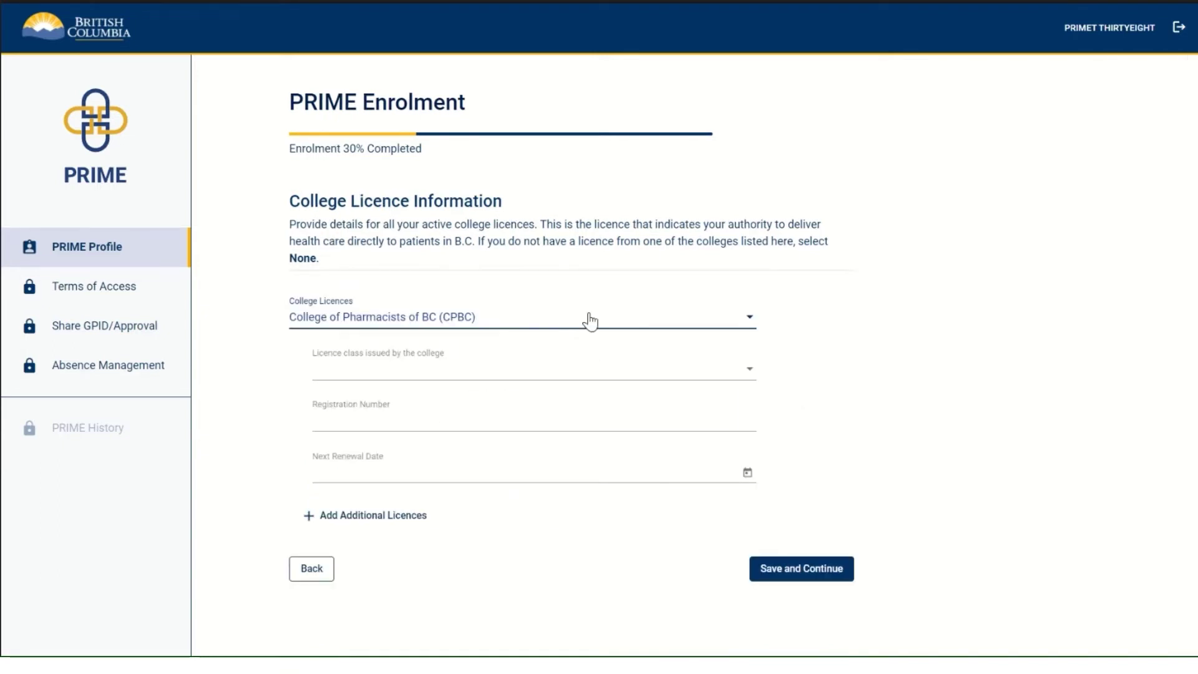
pyautogui.click(590, 320)
pyautogui.scroll(-3, 555, 369)
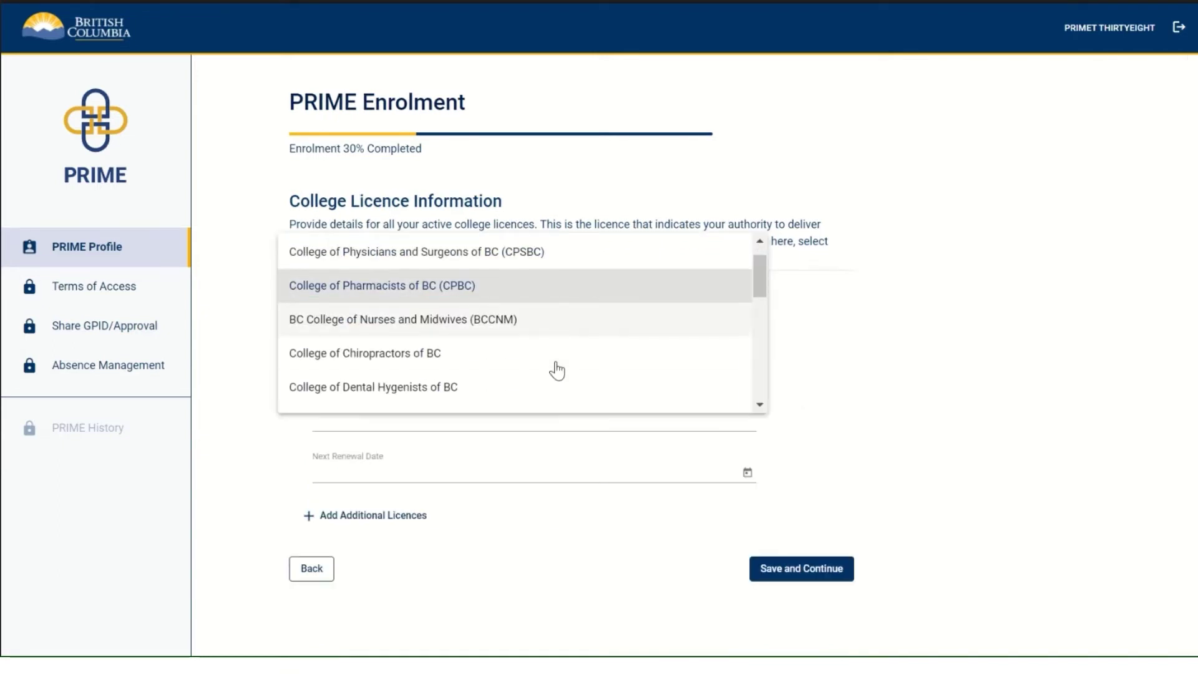
pyautogui.scroll(-5, 557, 371)
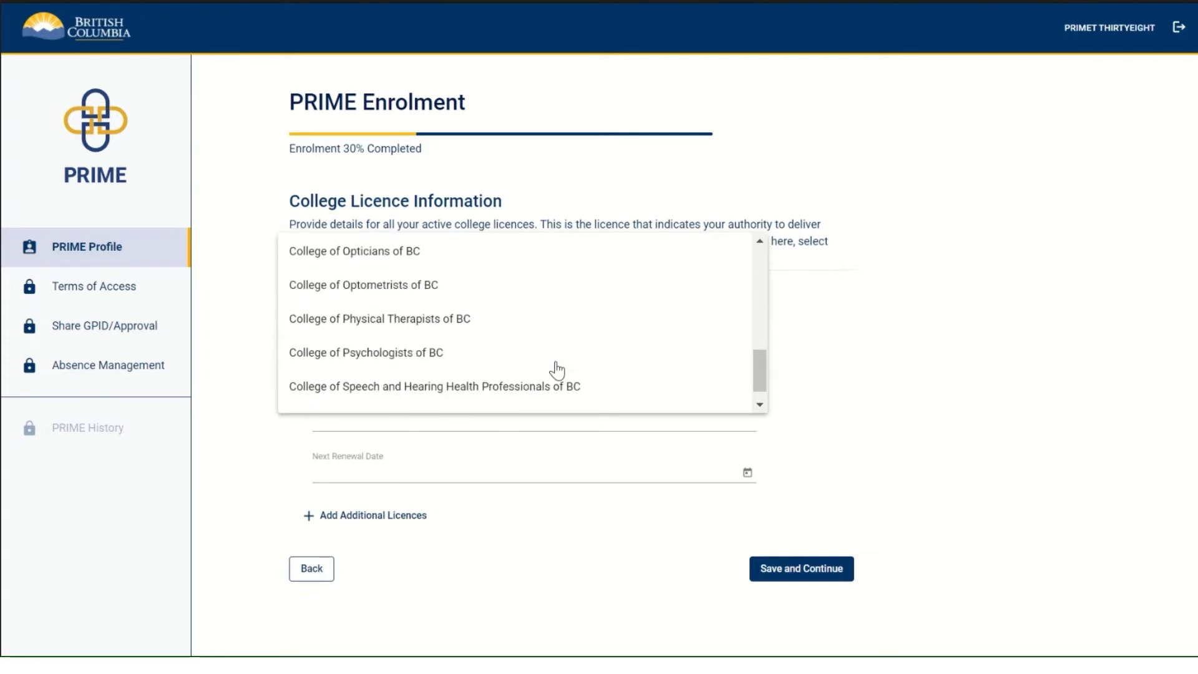
pyautogui.click(268, 474)
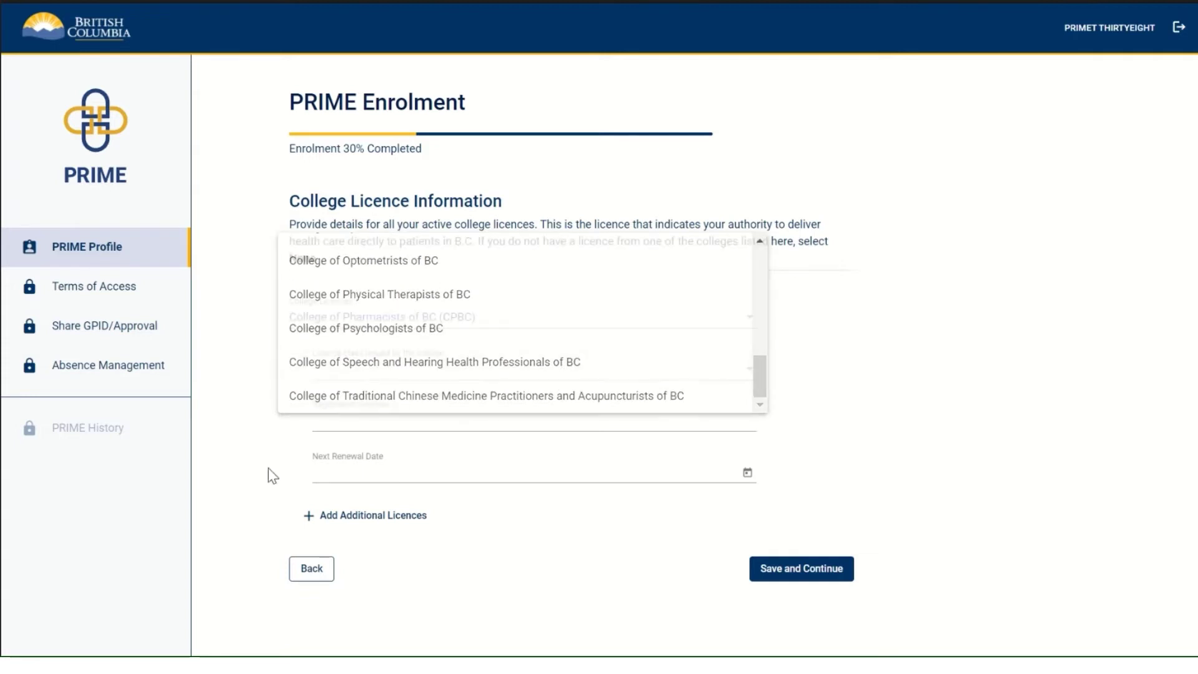
# Step: Set licence class Full Pharmacist, the registration number, and renewal date 15 Mar 2023, then save
pyautogui.click(398, 368)
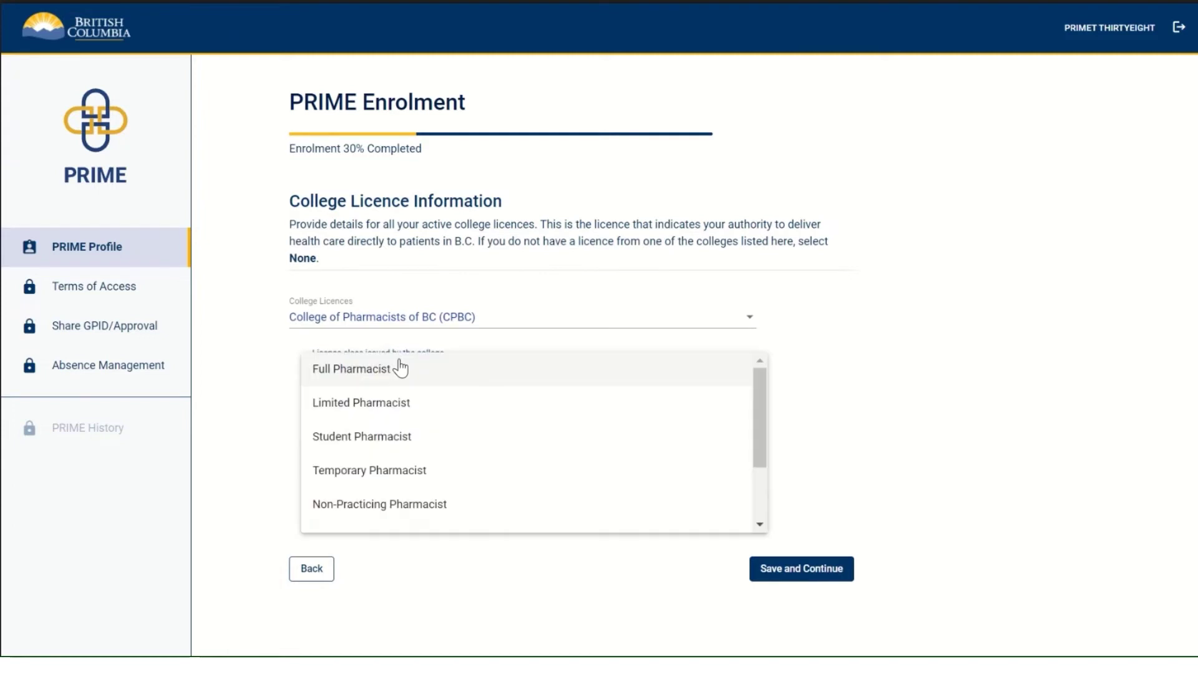
pyautogui.click(468, 382)
pyautogui.click(464, 418)
pyautogui.write('20')
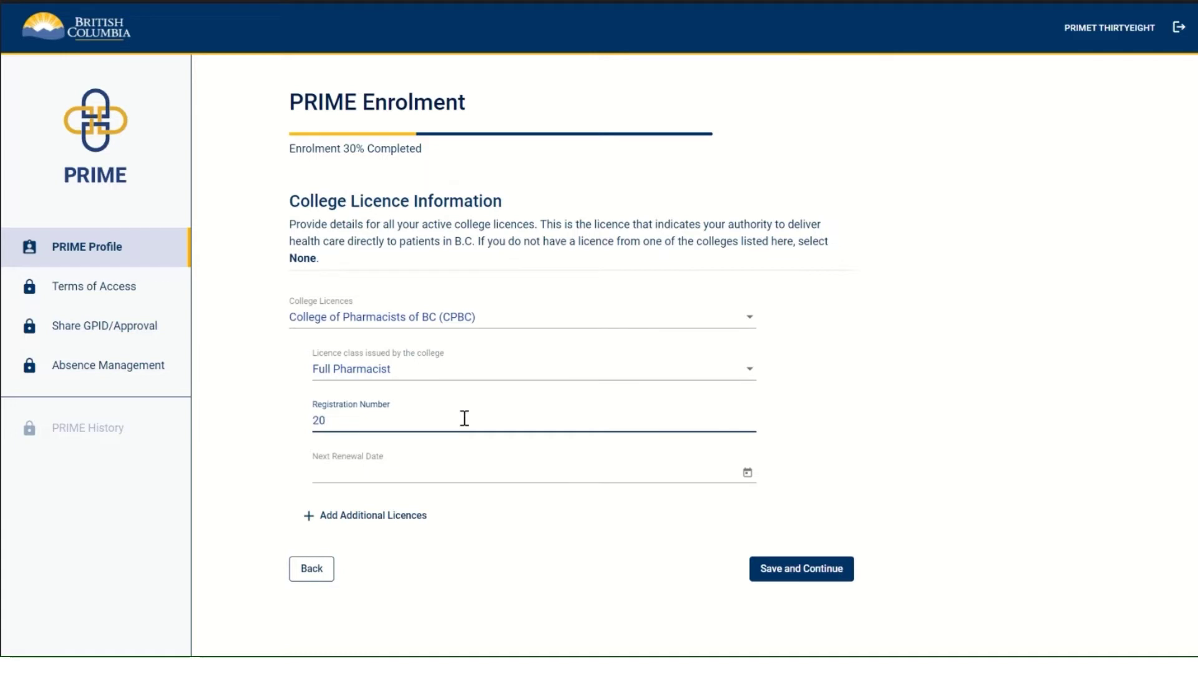
pyautogui.write('381')
pyautogui.click(751, 479)
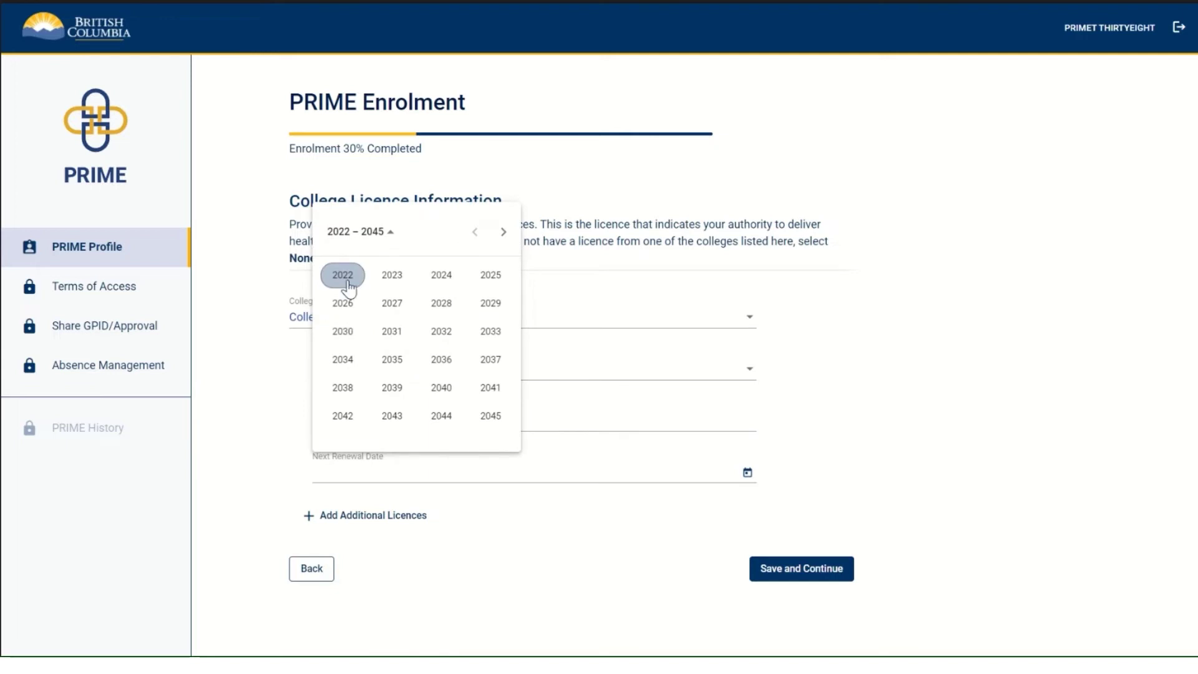
pyautogui.click(387, 278)
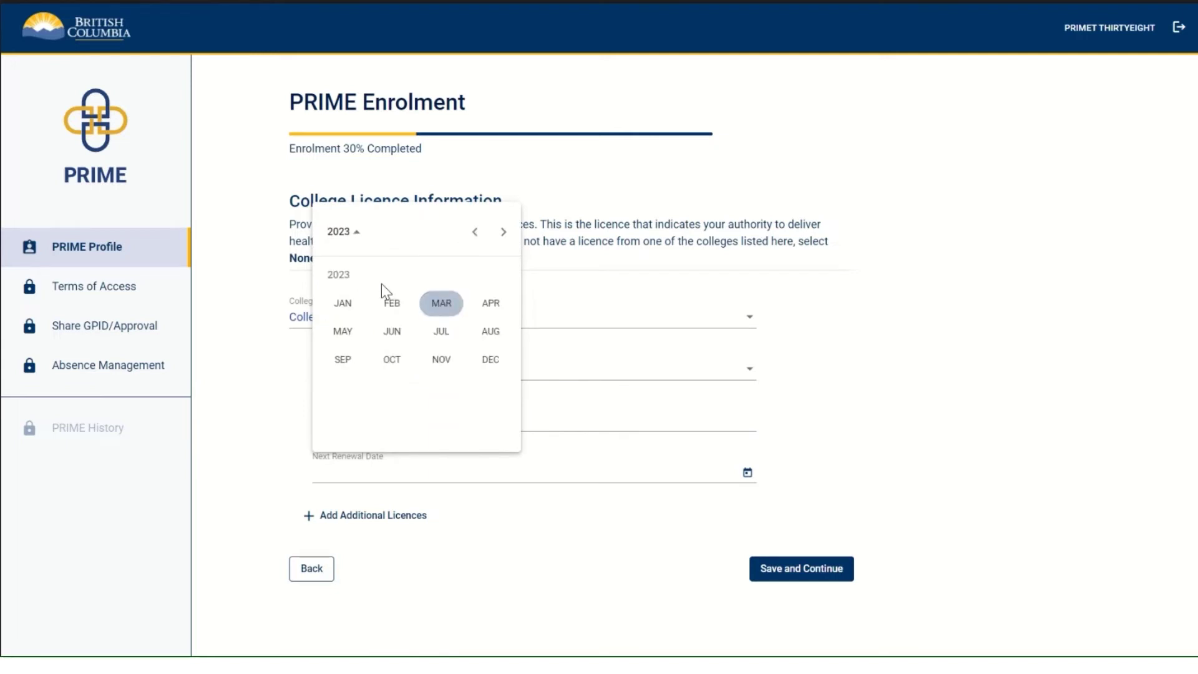
pyautogui.click(444, 308)
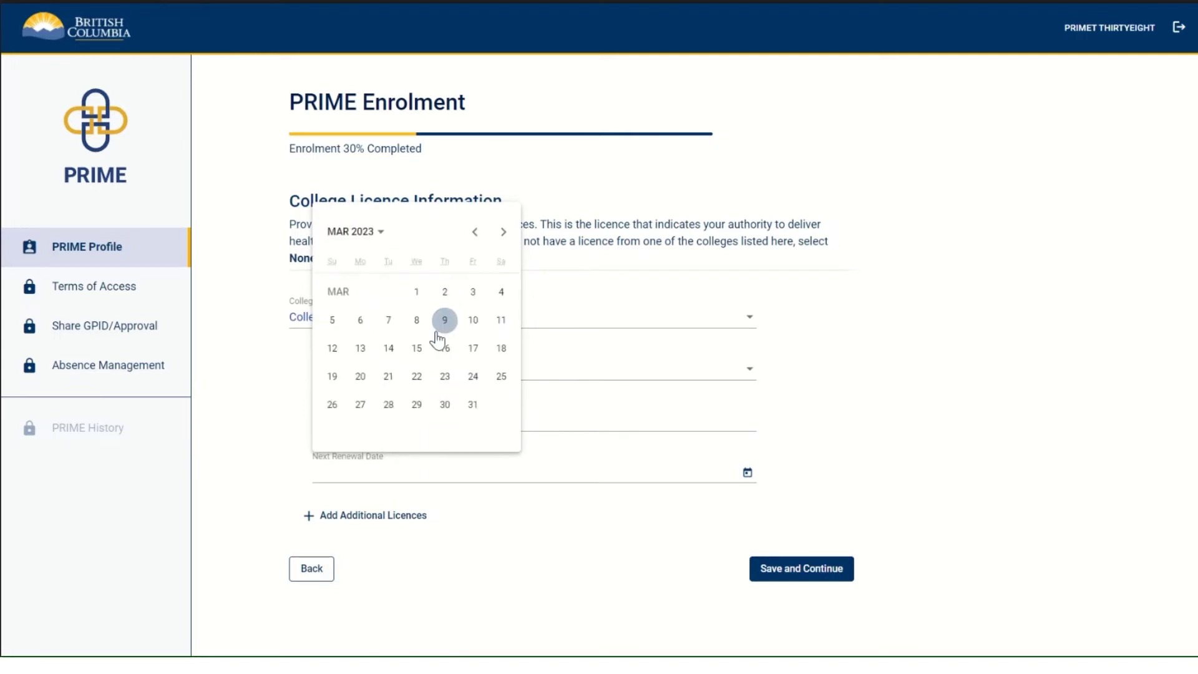
pyautogui.click(416, 348)
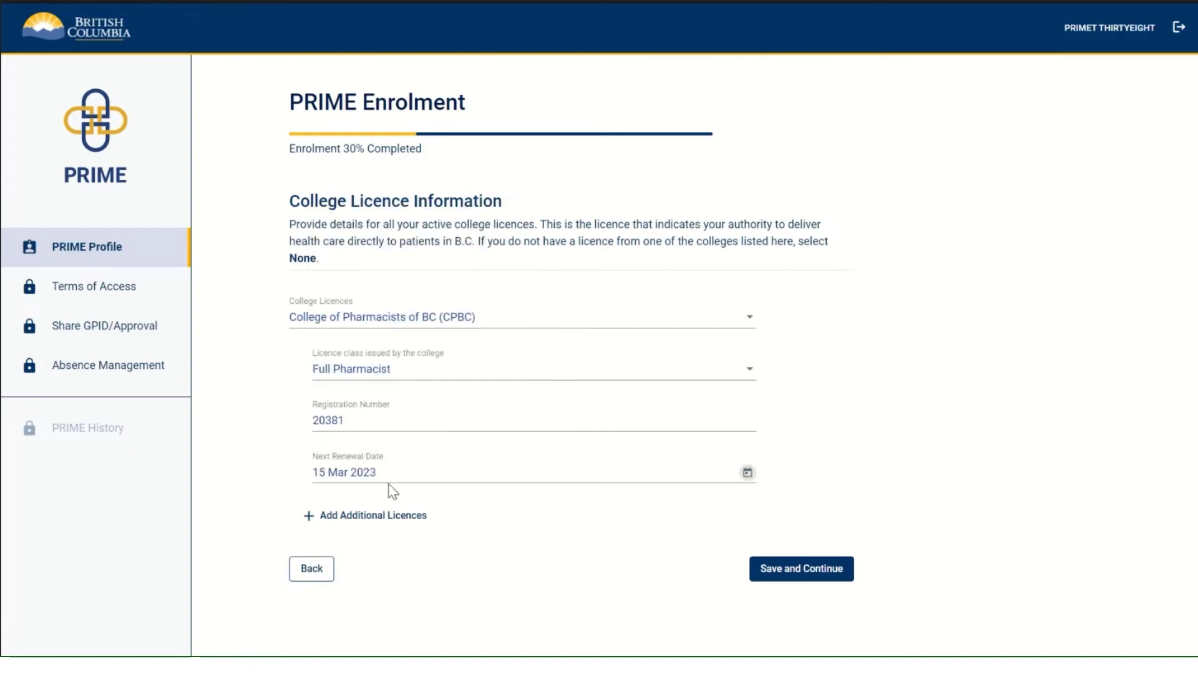
pyautogui.click(790, 570)
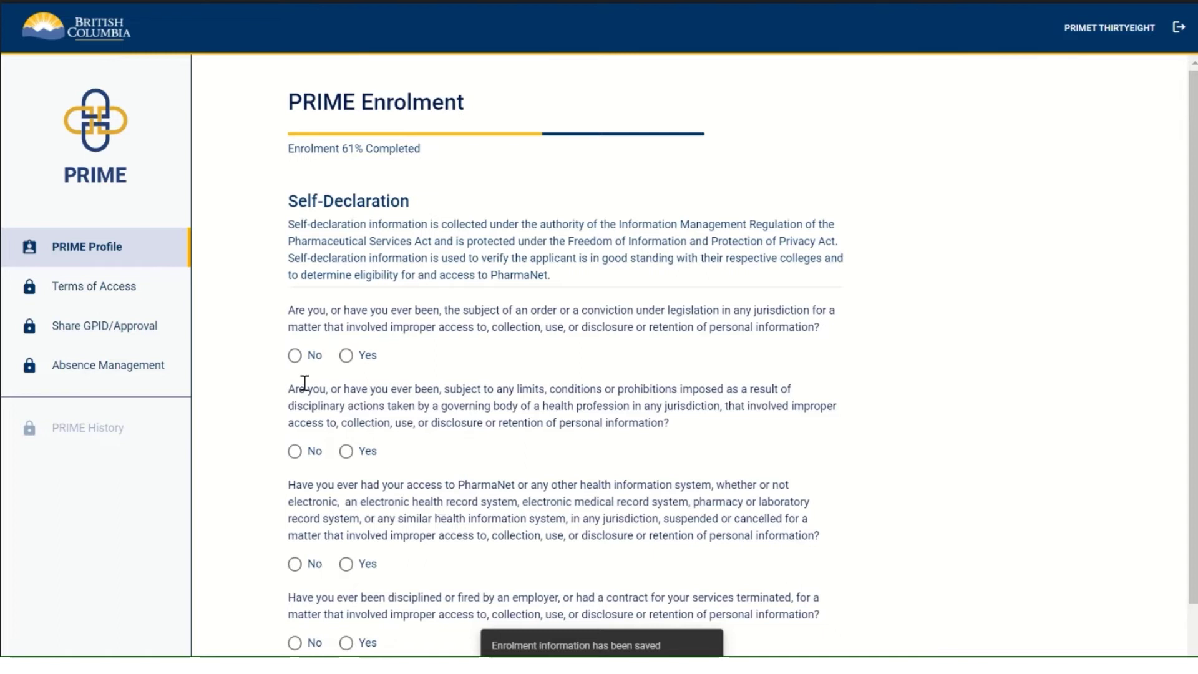
# Step: Answer No to each of the four self-declaration questions, reverting the second from Yes
pyautogui.click(294, 355)
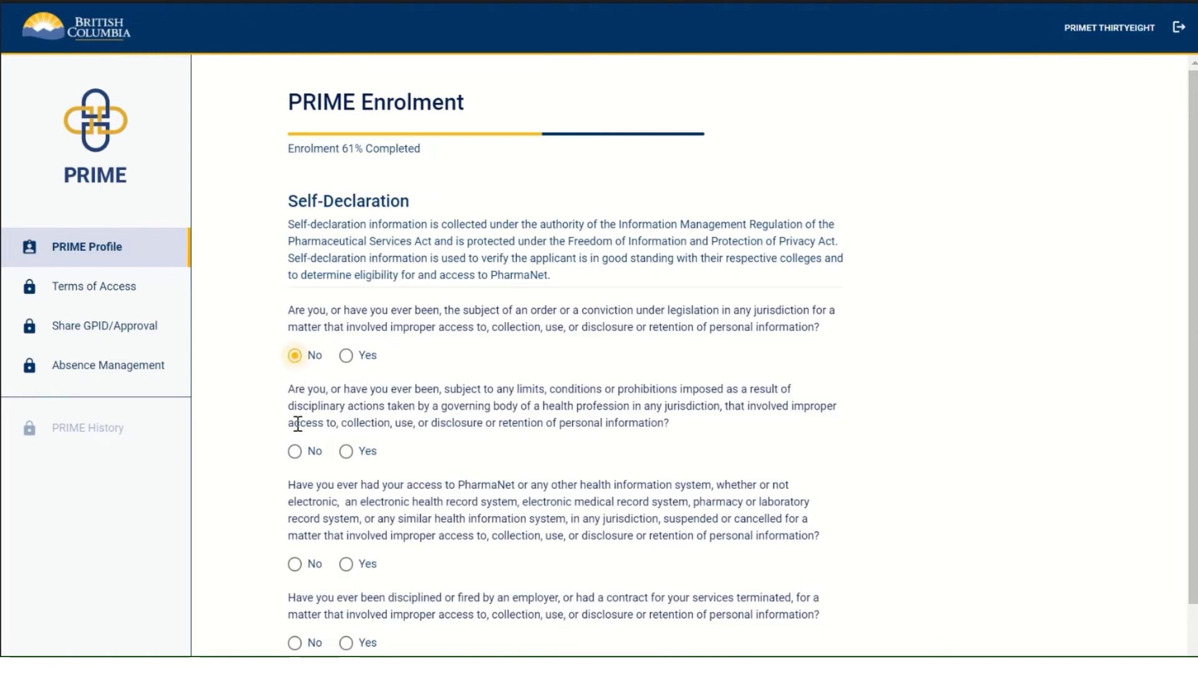
pyautogui.click(346, 450)
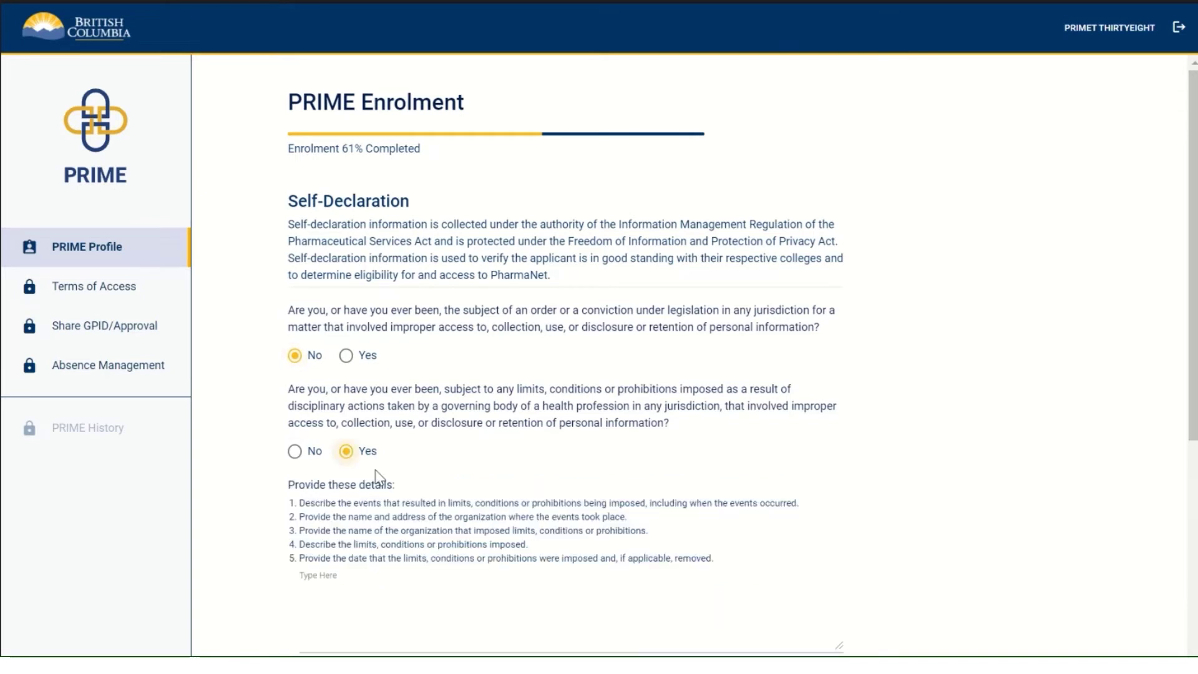
pyautogui.scroll(-2, 392, 483)
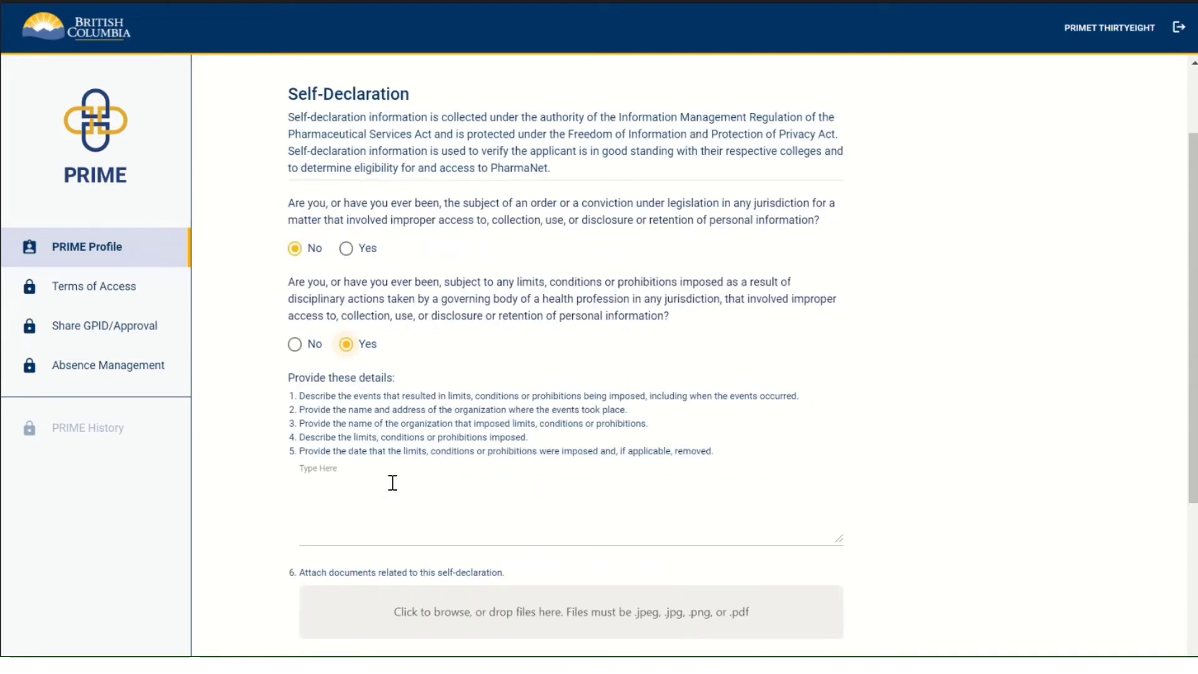
pyautogui.click(344, 500)
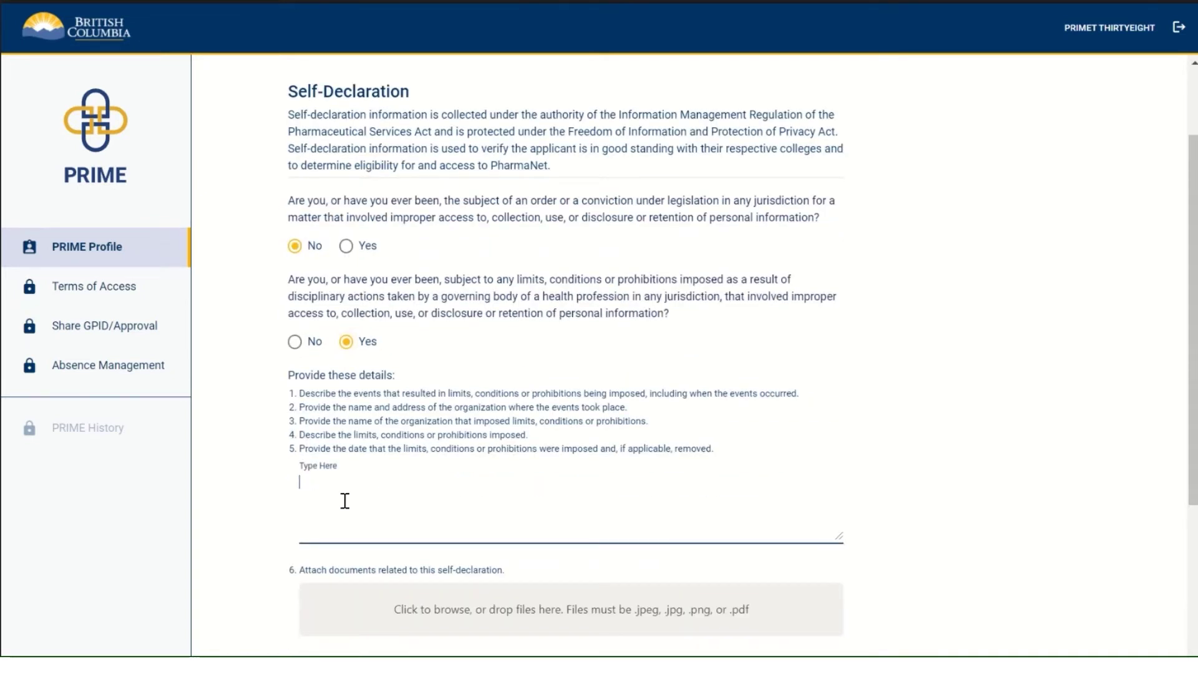
pyautogui.click(294, 342)
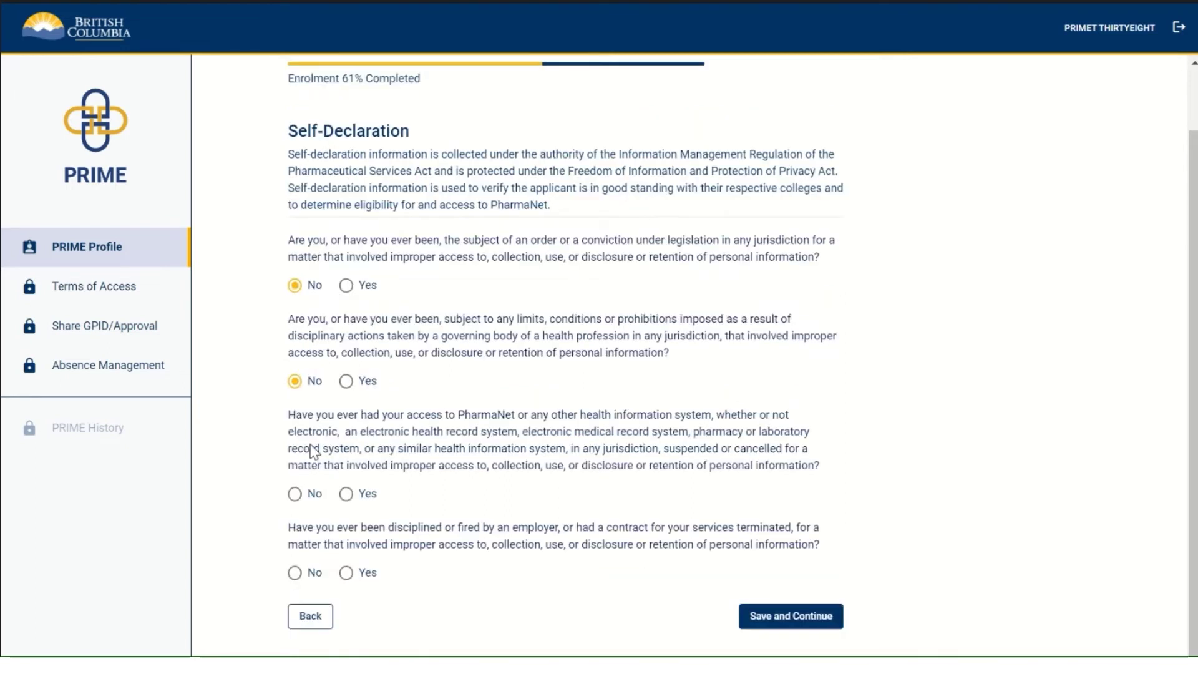
pyautogui.click(295, 572)
# Step: Save the declarations and scroll the Enrolment Review down to the certification checkbox
pyautogui.click(764, 616)
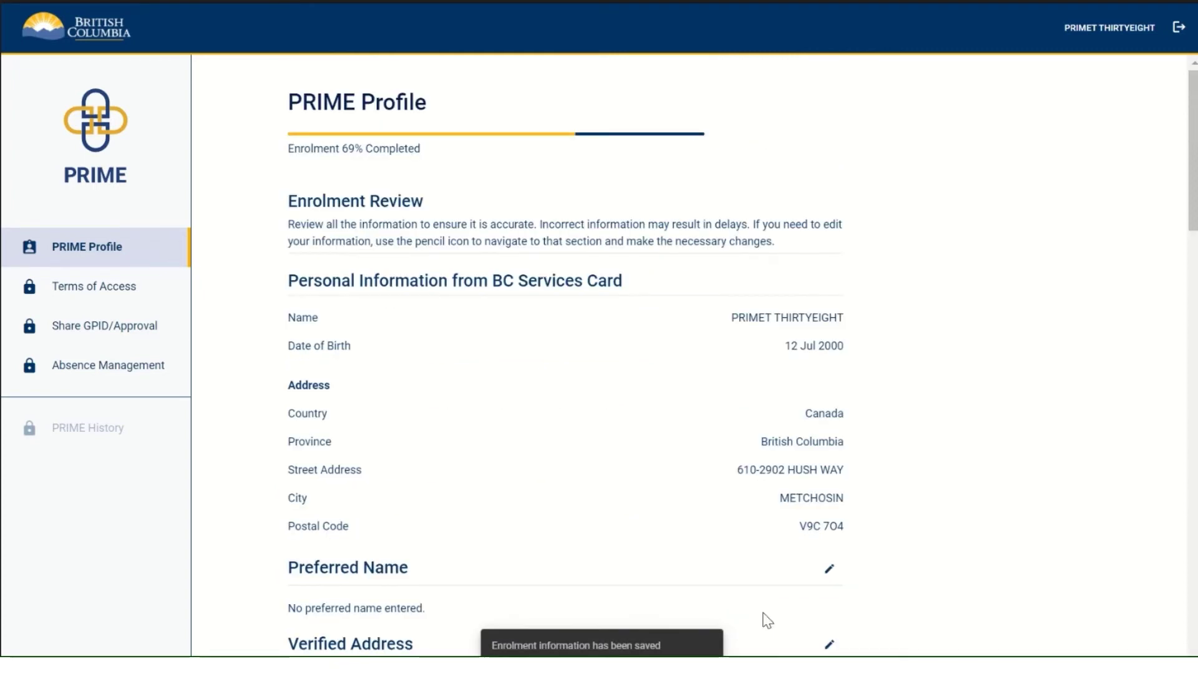
pyautogui.scroll(-3, 785, 546)
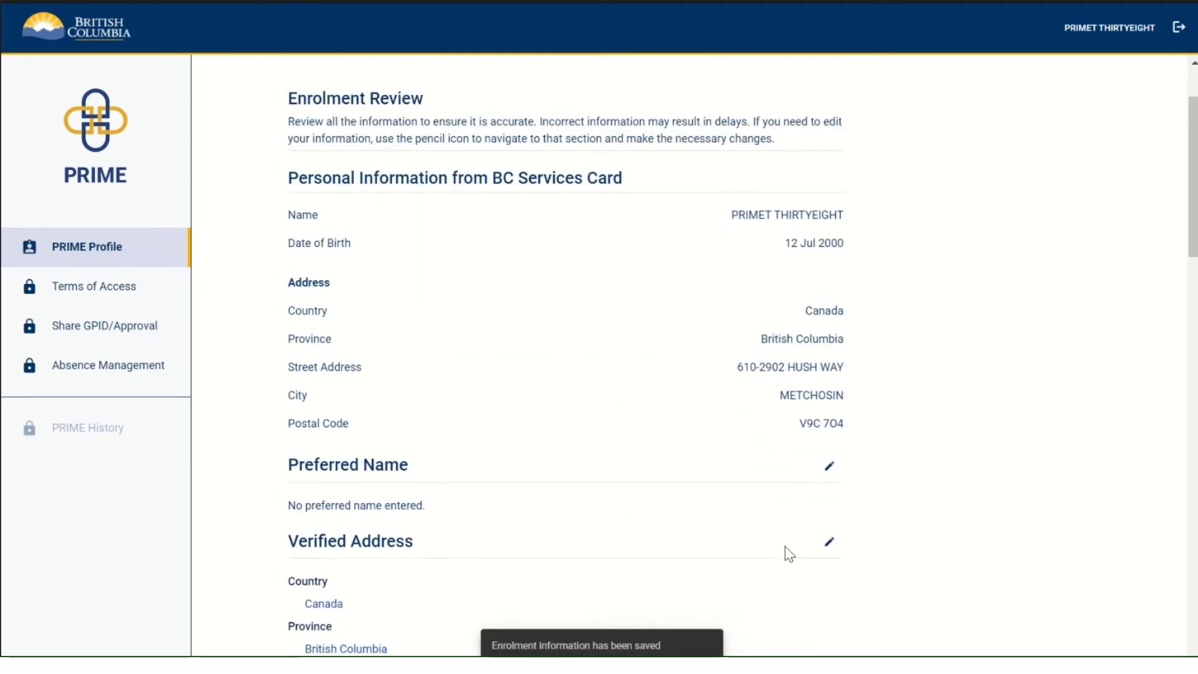
pyautogui.scroll(-3, 789, 554)
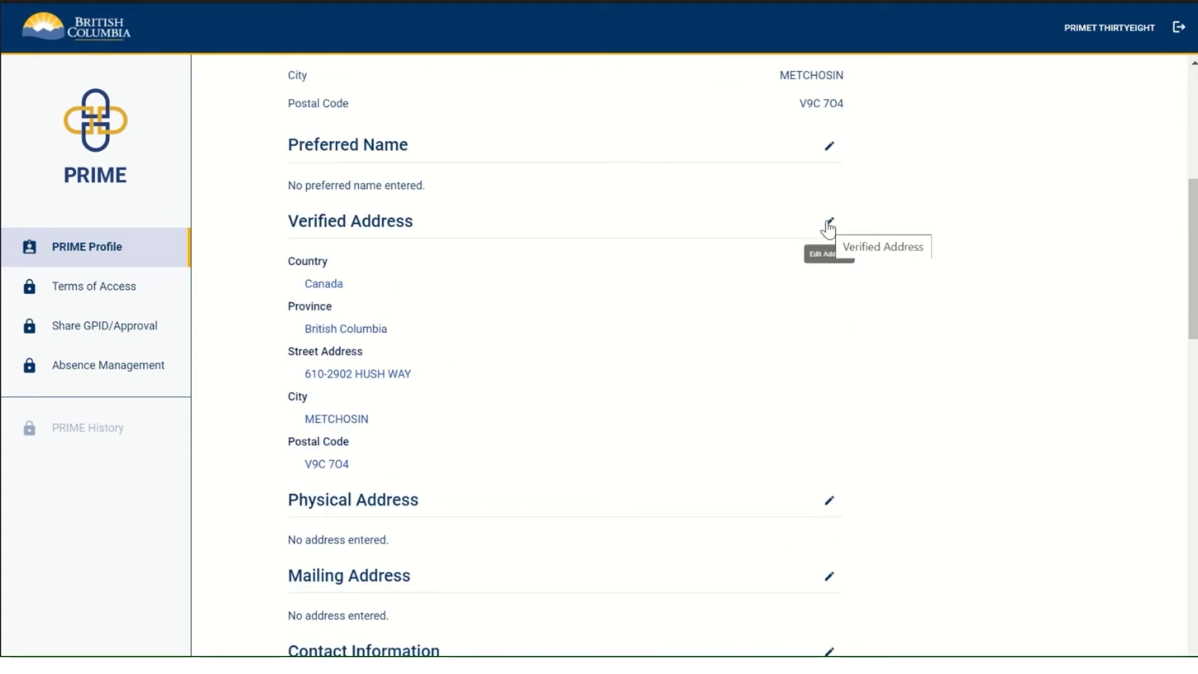
pyautogui.scroll(-5, 813, 357)
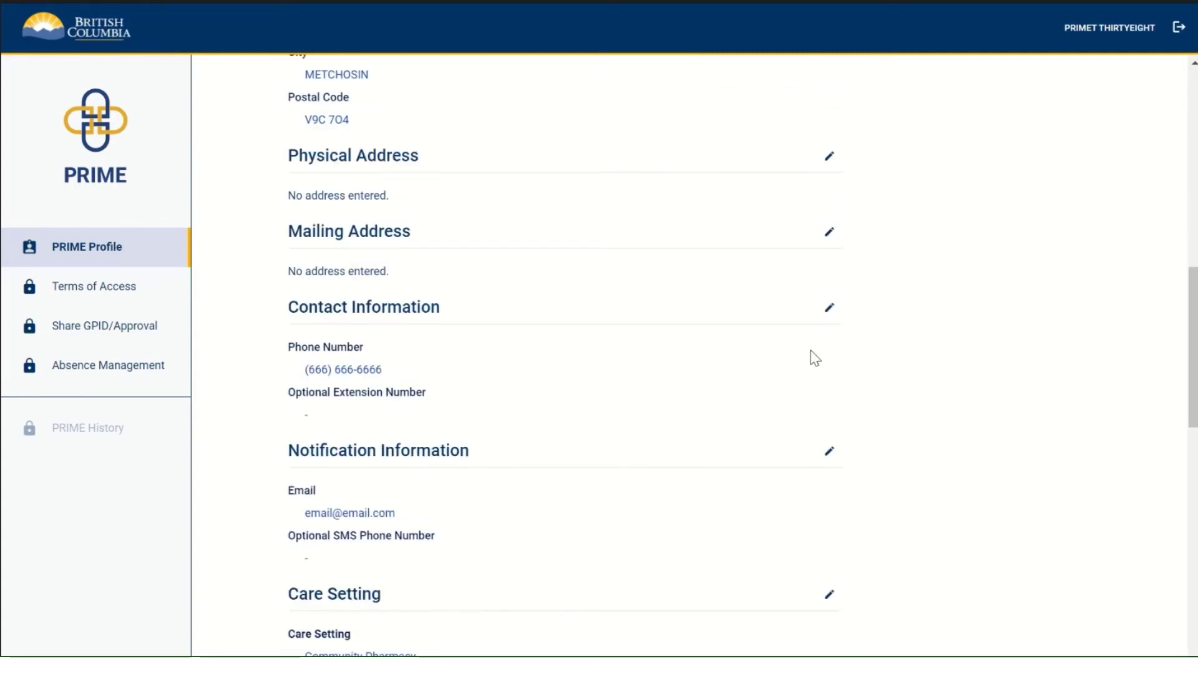
pyautogui.scroll(-5, 813, 357)
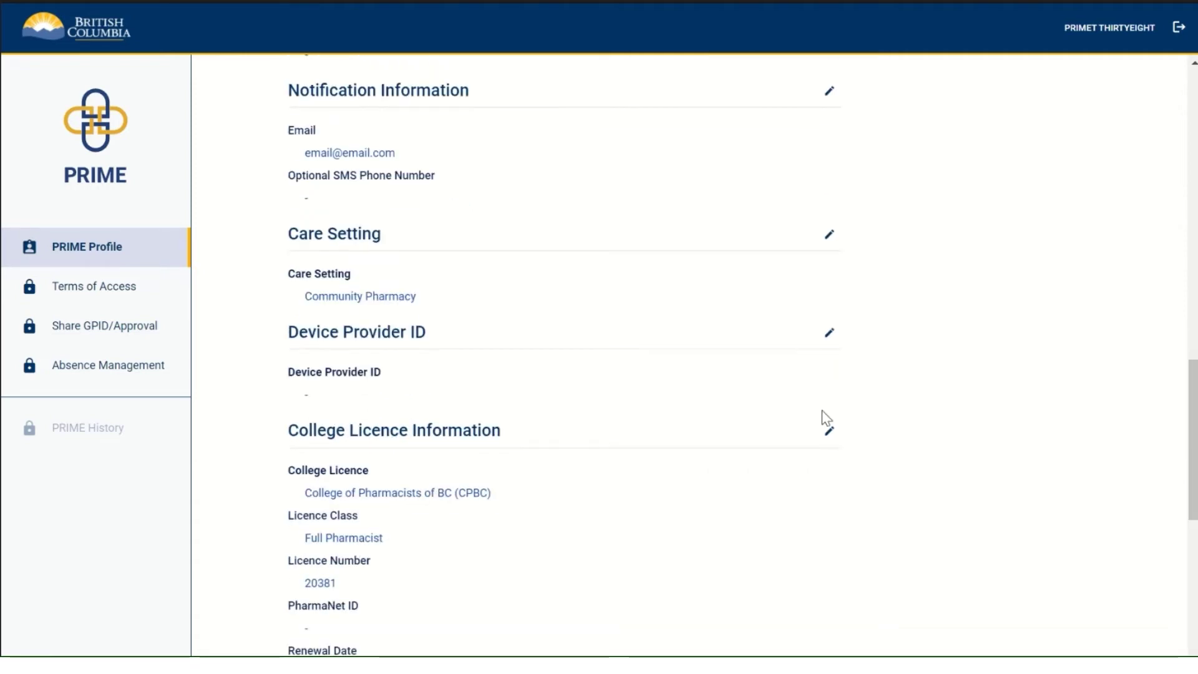
pyautogui.scroll(-1, 826, 438)
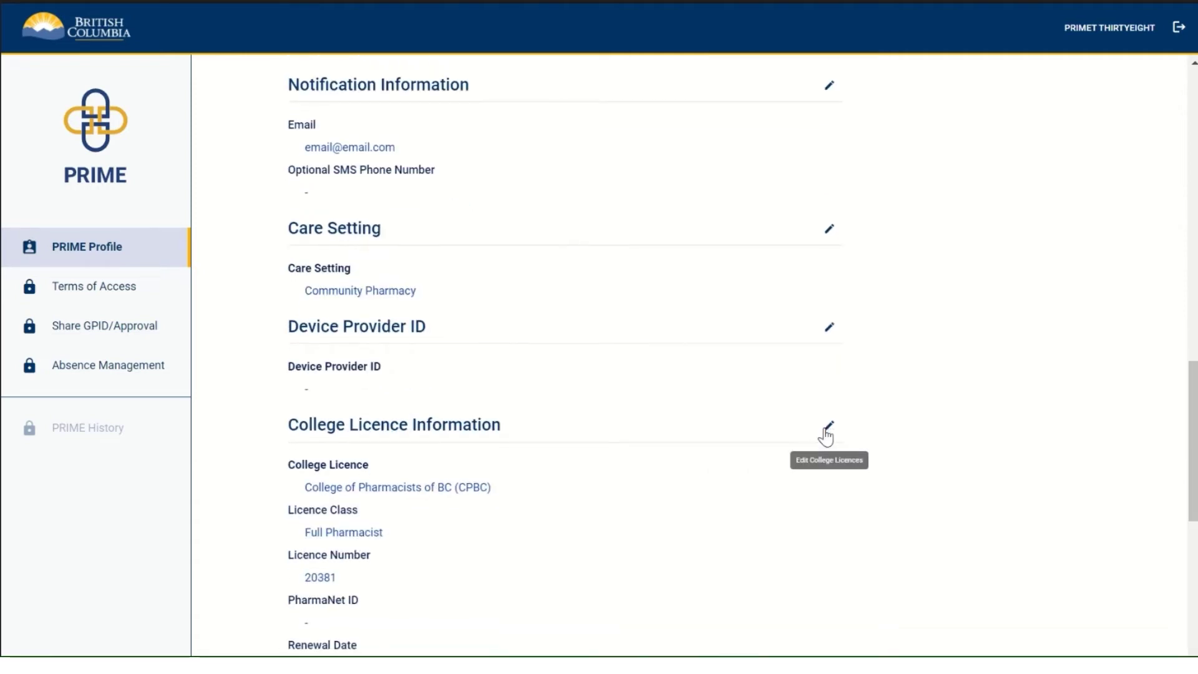
pyautogui.scroll(-8, 826, 438)
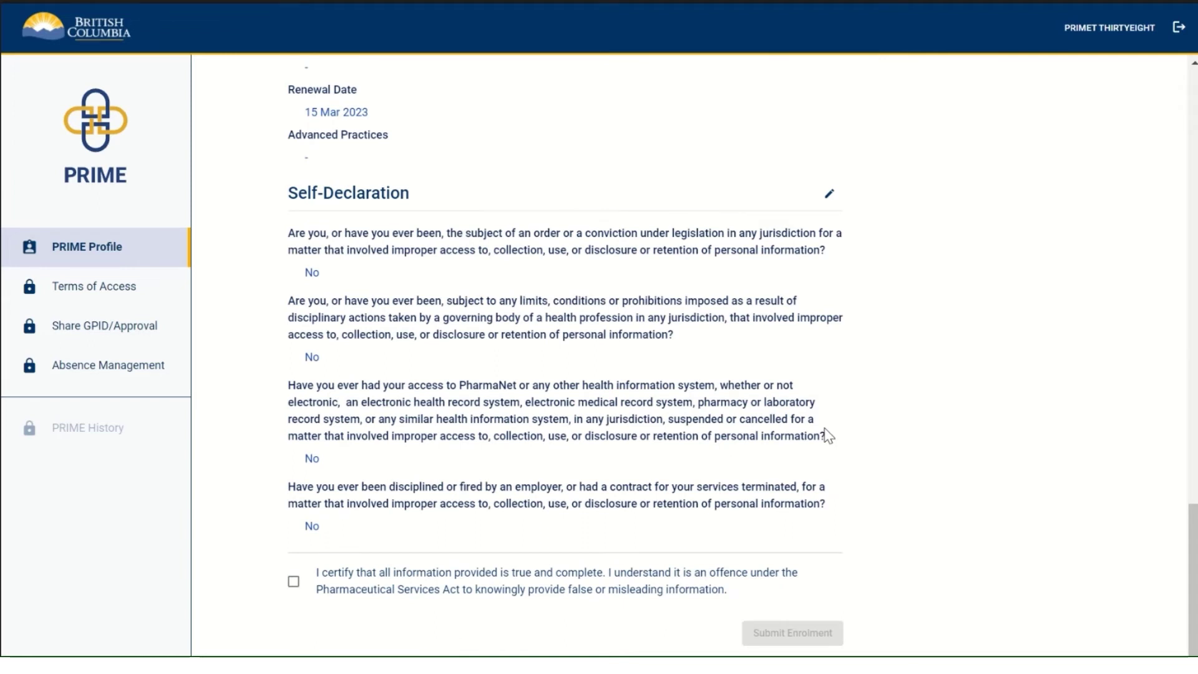
# Step: Tick the certification checkbox and submit the enrolment, confirming Submit Enrolment in the dialog
pyautogui.click(294, 583)
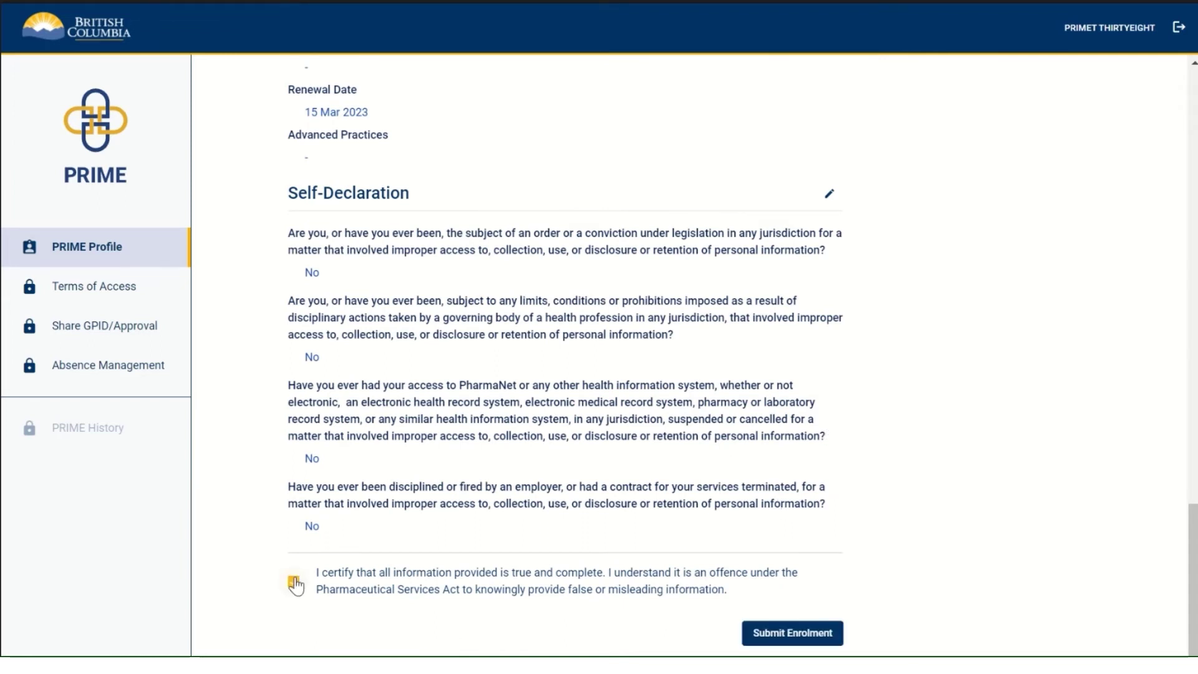
pyautogui.click(796, 631)
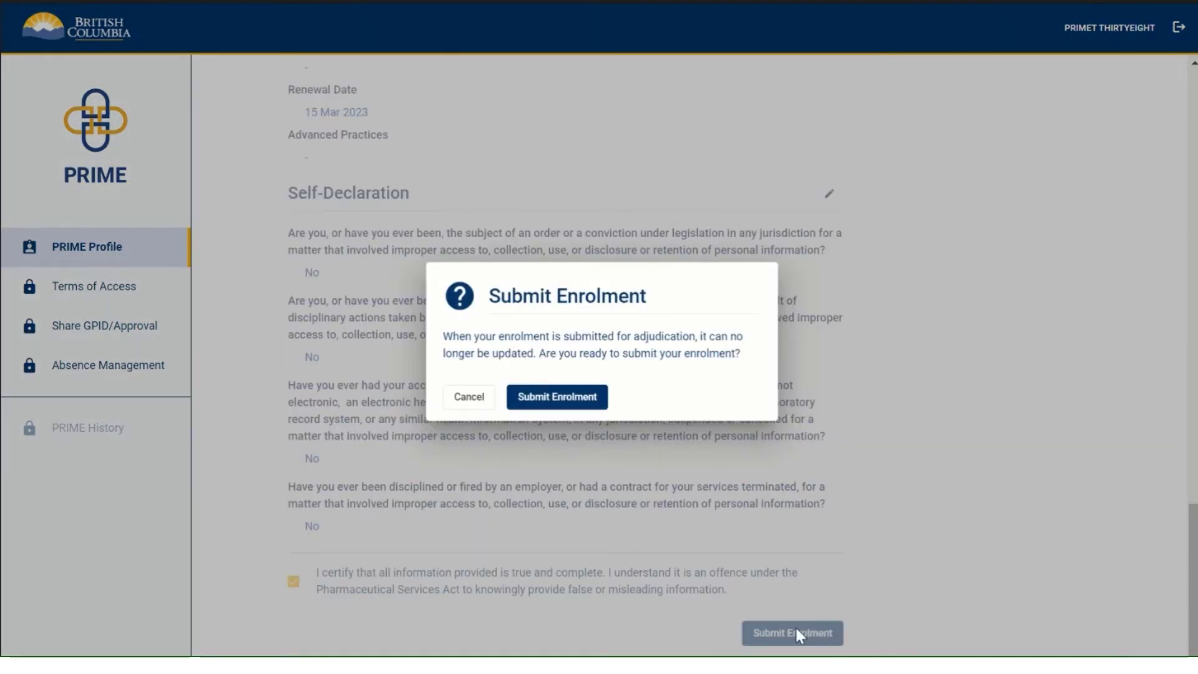
pyautogui.click(544, 408)
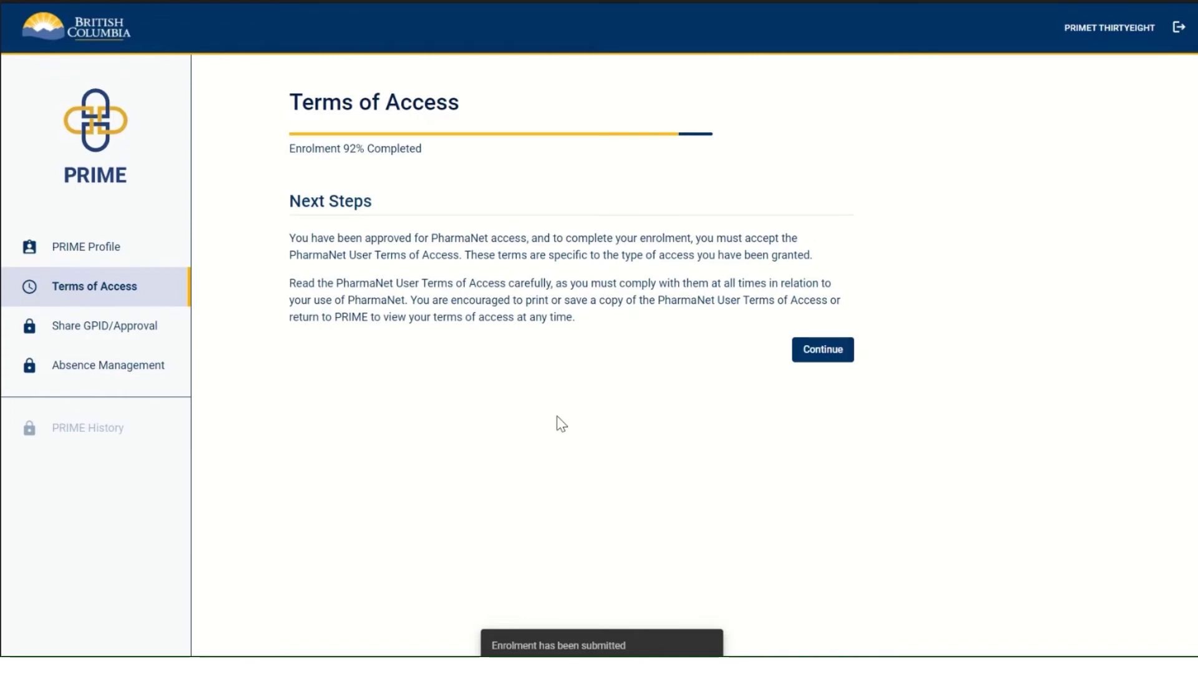
# Step: Bring up the PharmaNet User Terms of Access and scroll through to section 13 General
pyautogui.click(832, 353)
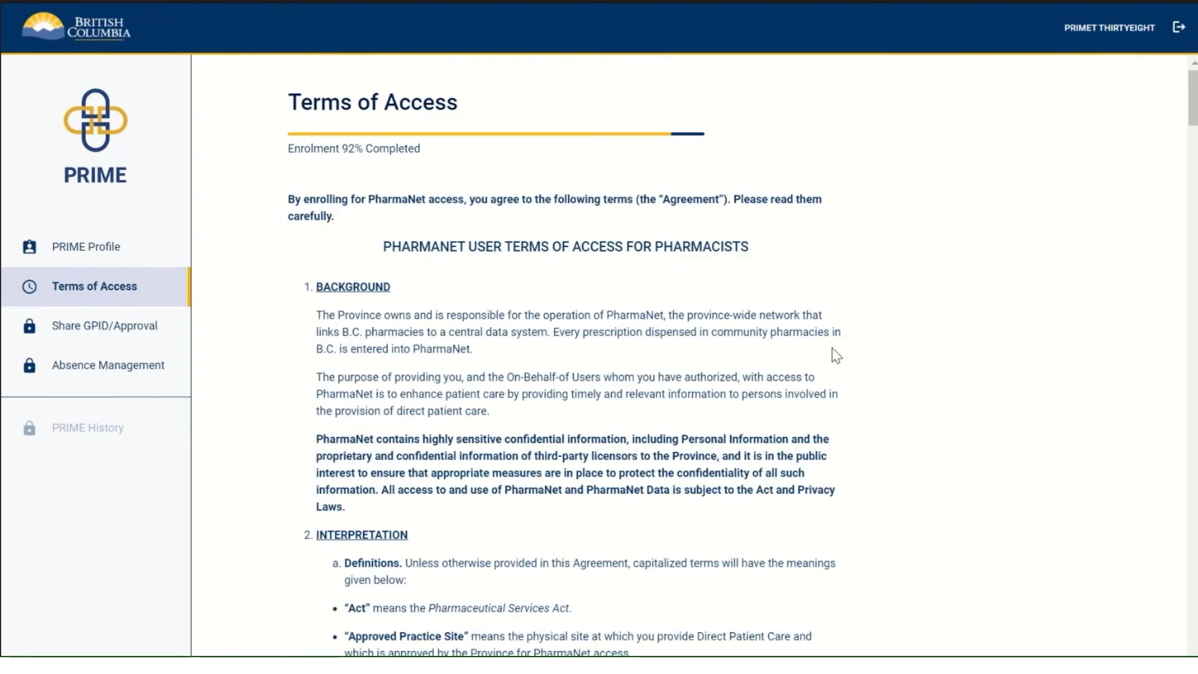
pyautogui.scroll(-4, 833, 348)
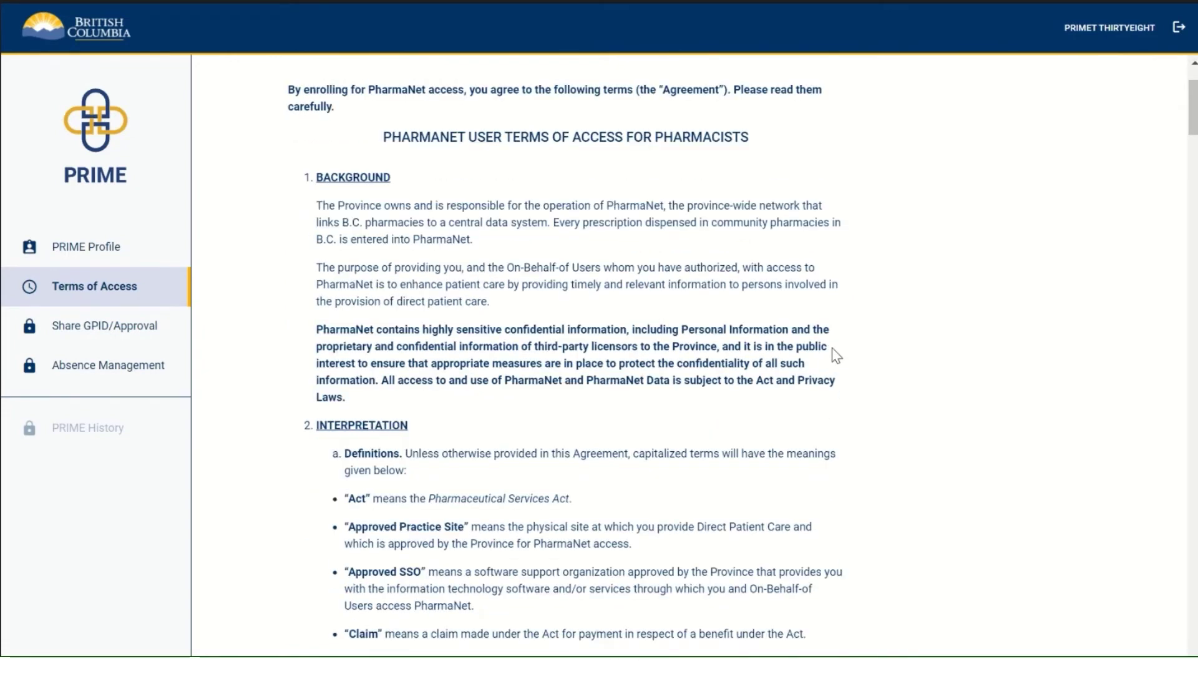
pyautogui.scroll(-5, 832, 353)
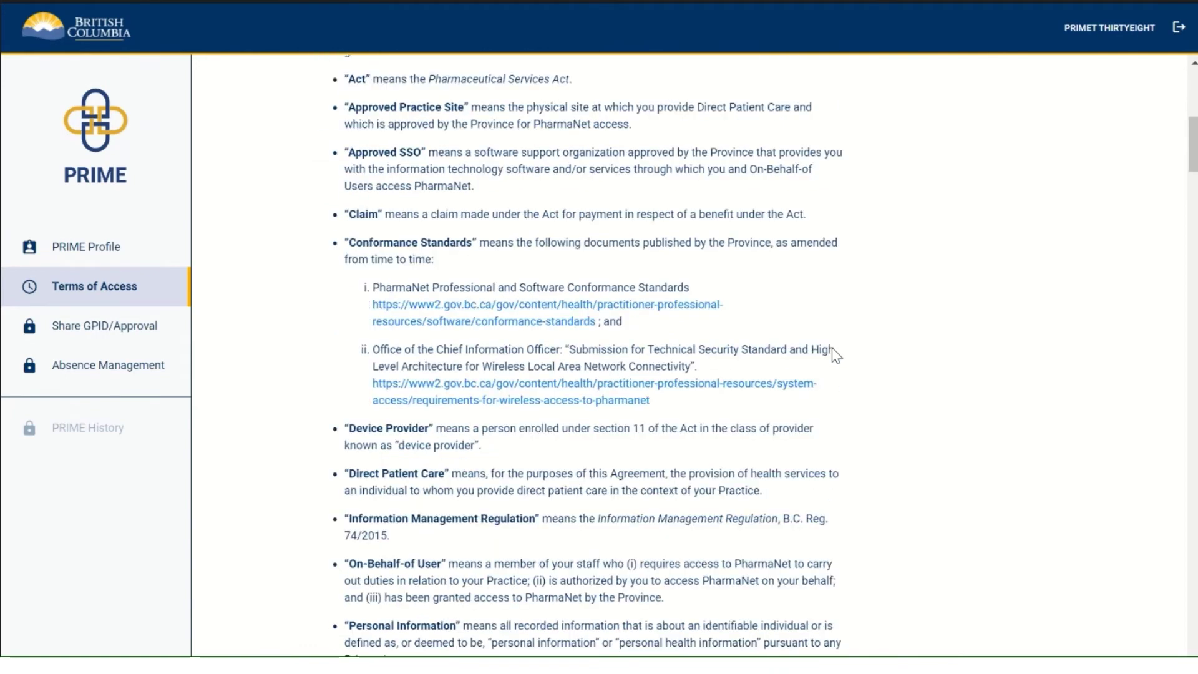
pyautogui.scroll(-6, 832, 348)
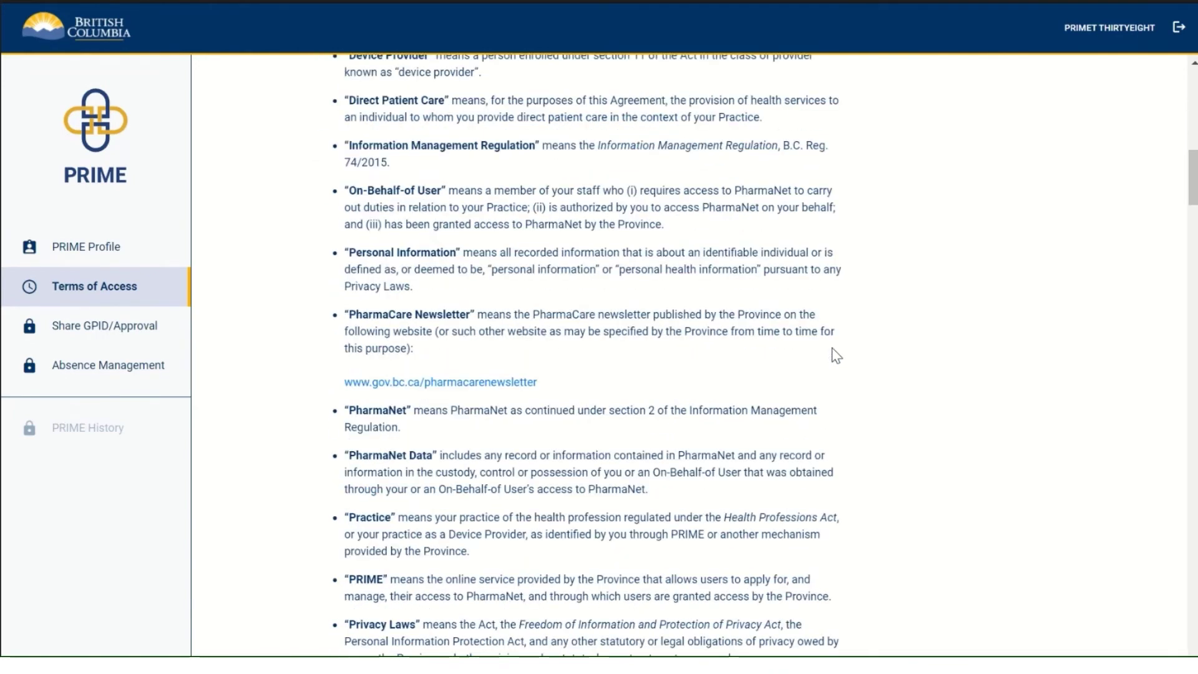
pyautogui.scroll(-5, 832, 347)
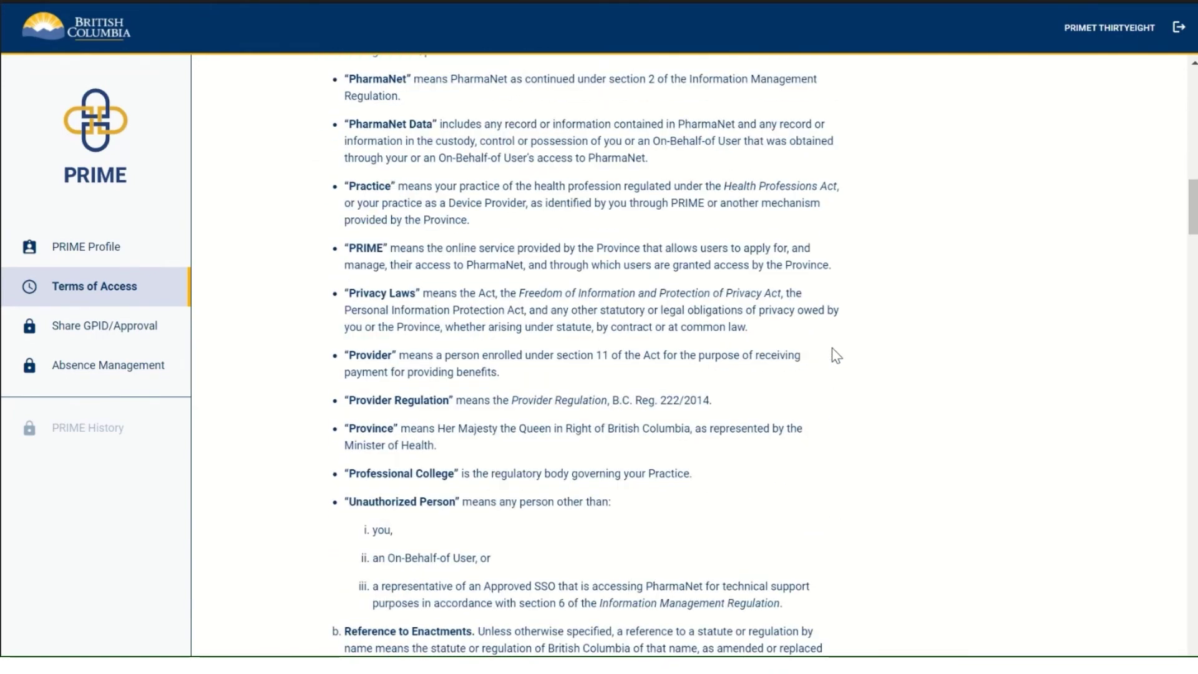
pyautogui.scroll(-7, 832, 348)
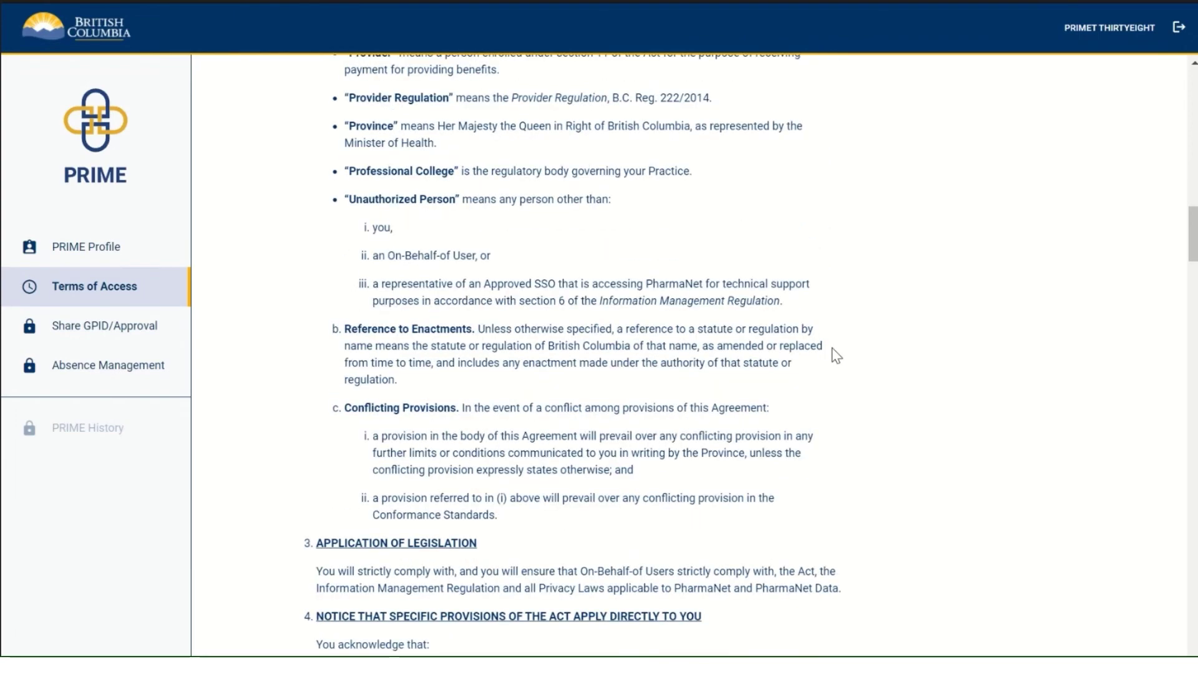
pyautogui.scroll(-8, 832, 348)
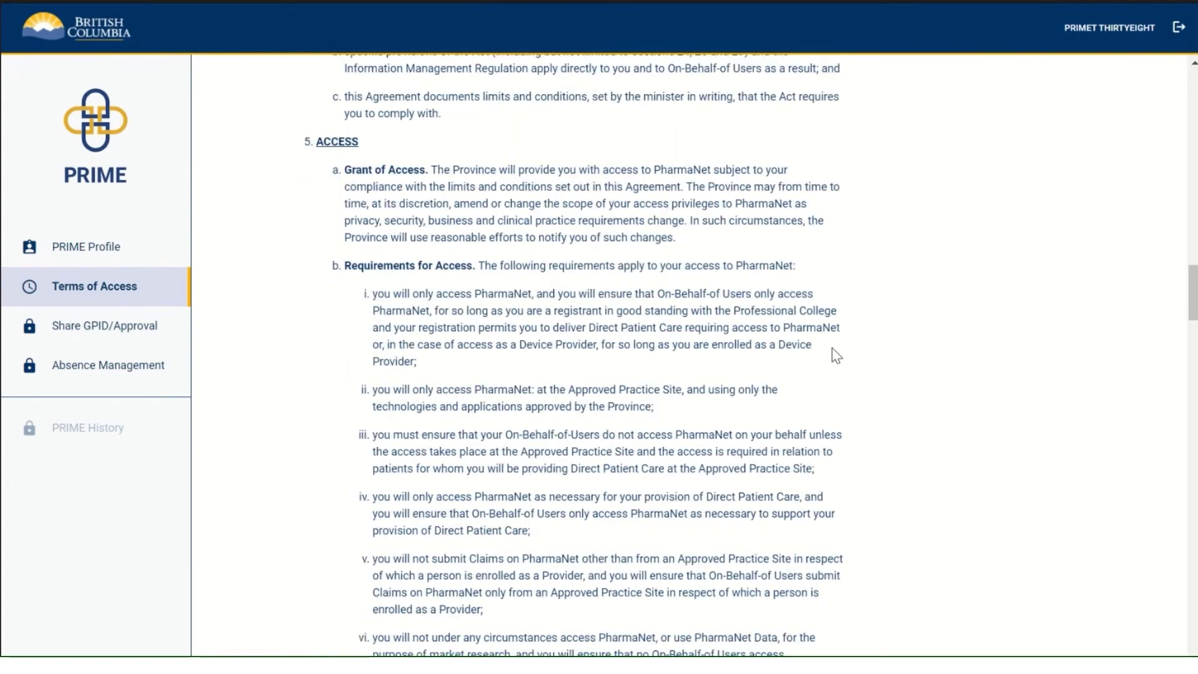
pyautogui.scroll(-8, 833, 348)
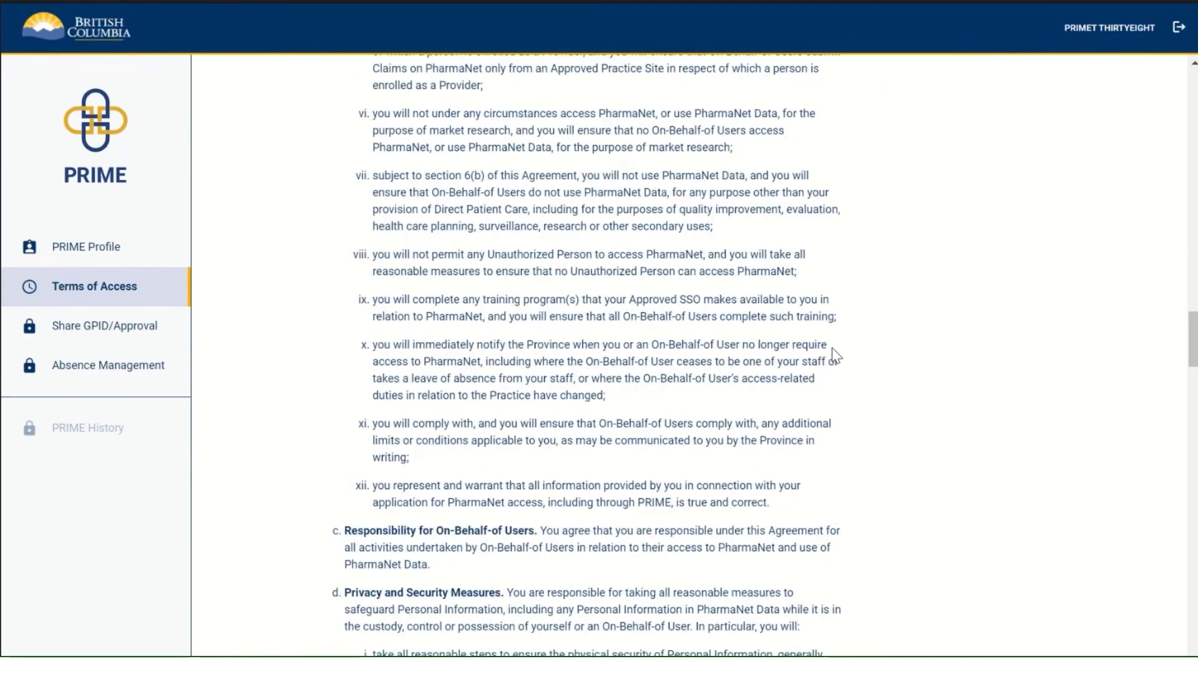
pyautogui.scroll(-10, 832, 346)
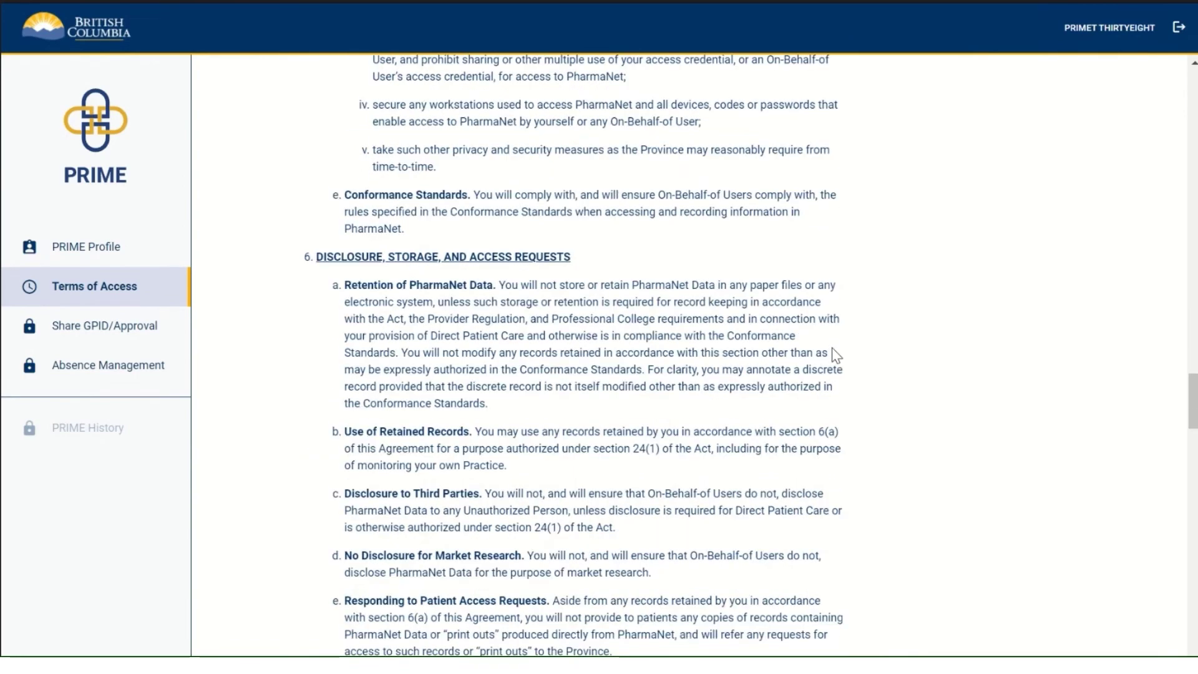
pyautogui.scroll(-16, 832, 347)
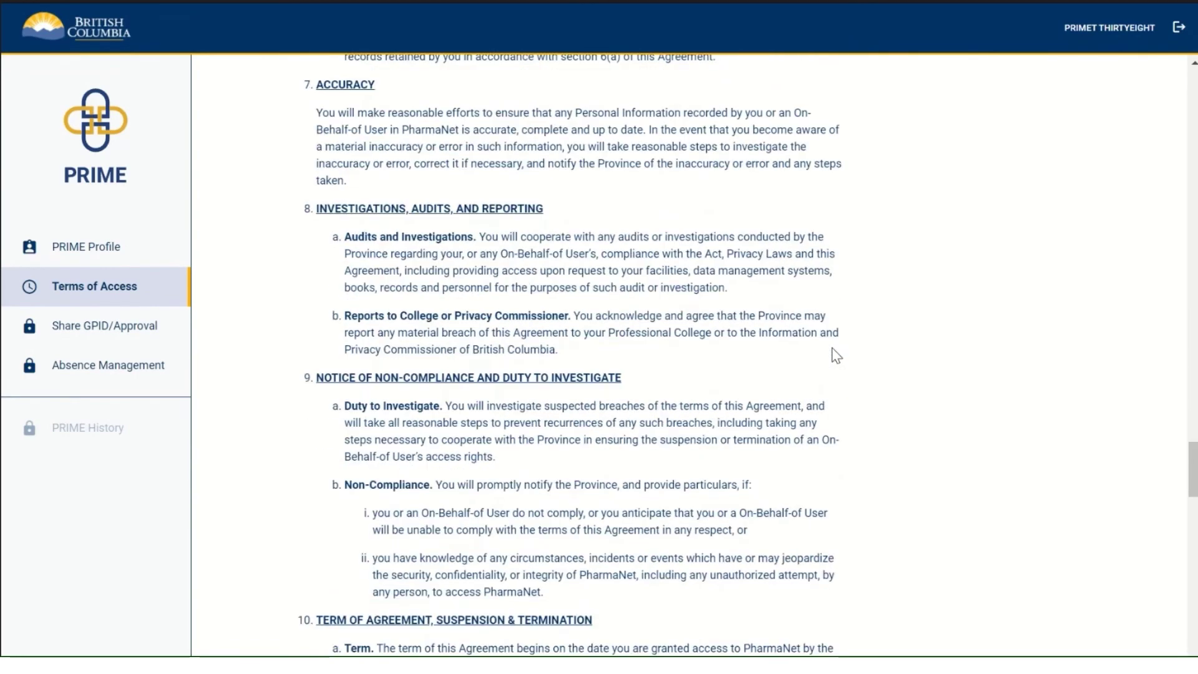
pyautogui.scroll(-14, 834, 354)
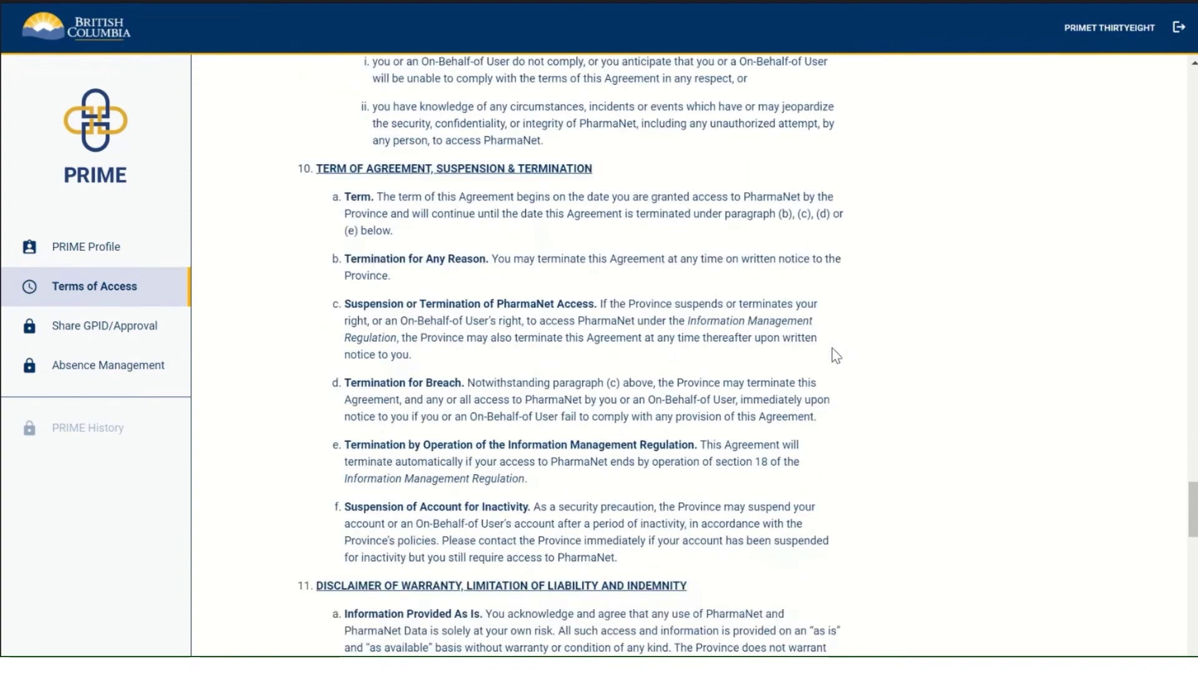
pyautogui.scroll(-2, 836, 356)
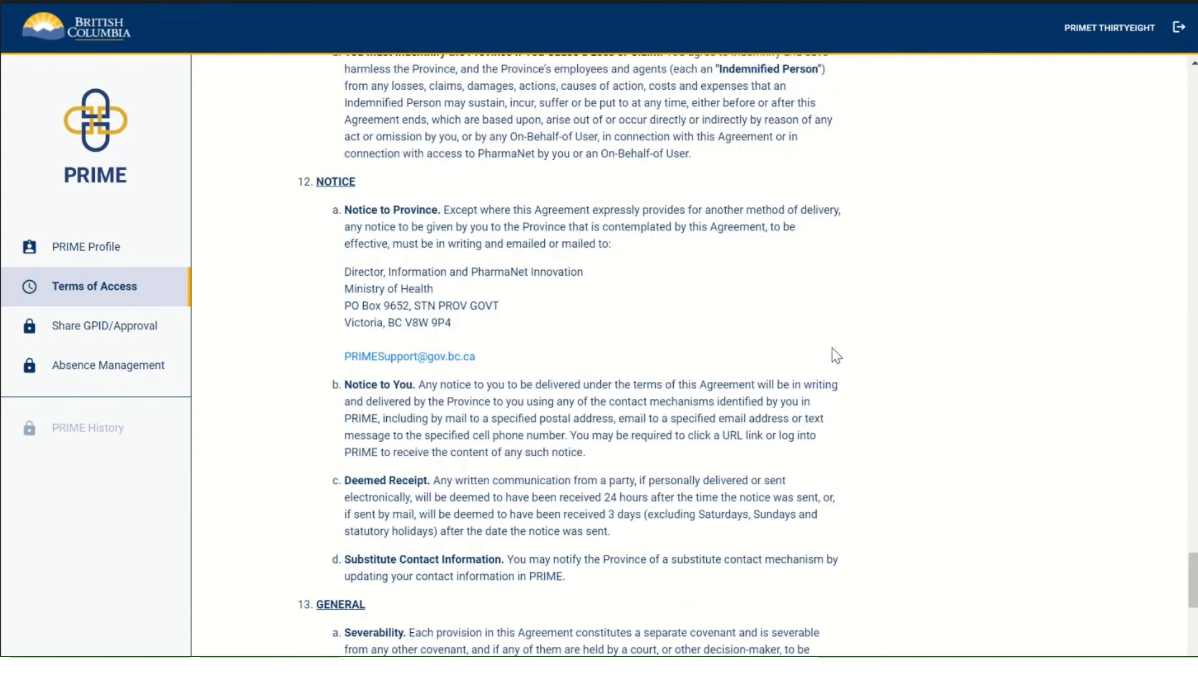
pyautogui.scroll(-8, 836, 355)
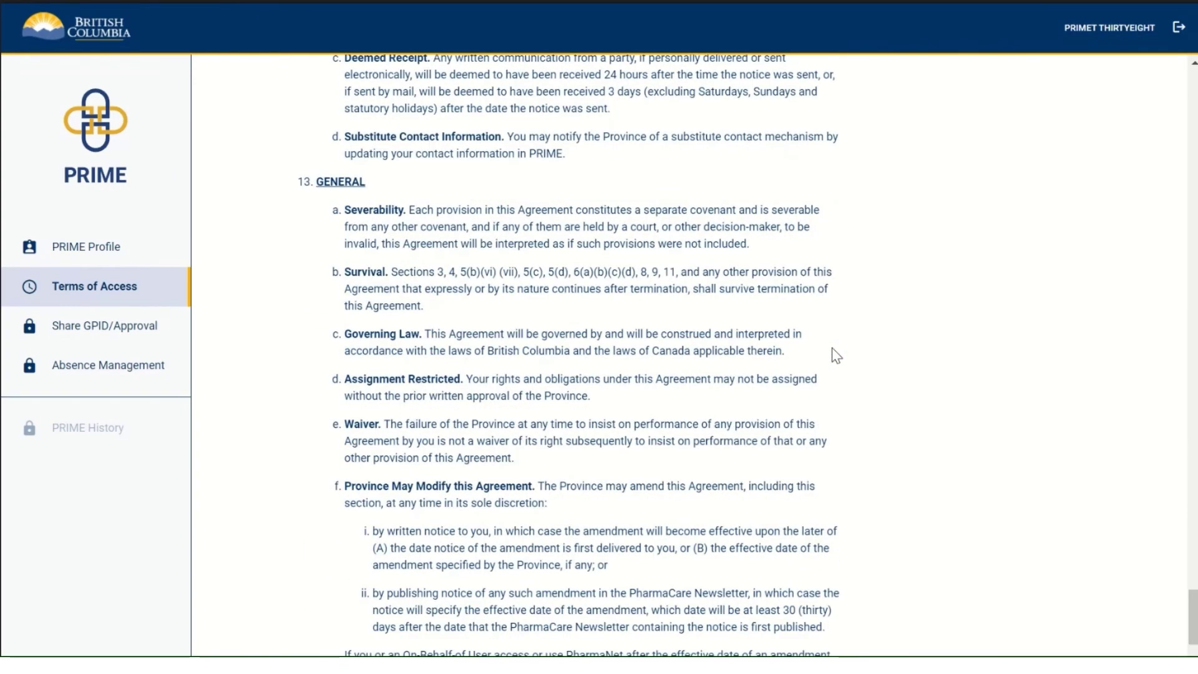
pyautogui.scroll(-2, 833, 347)
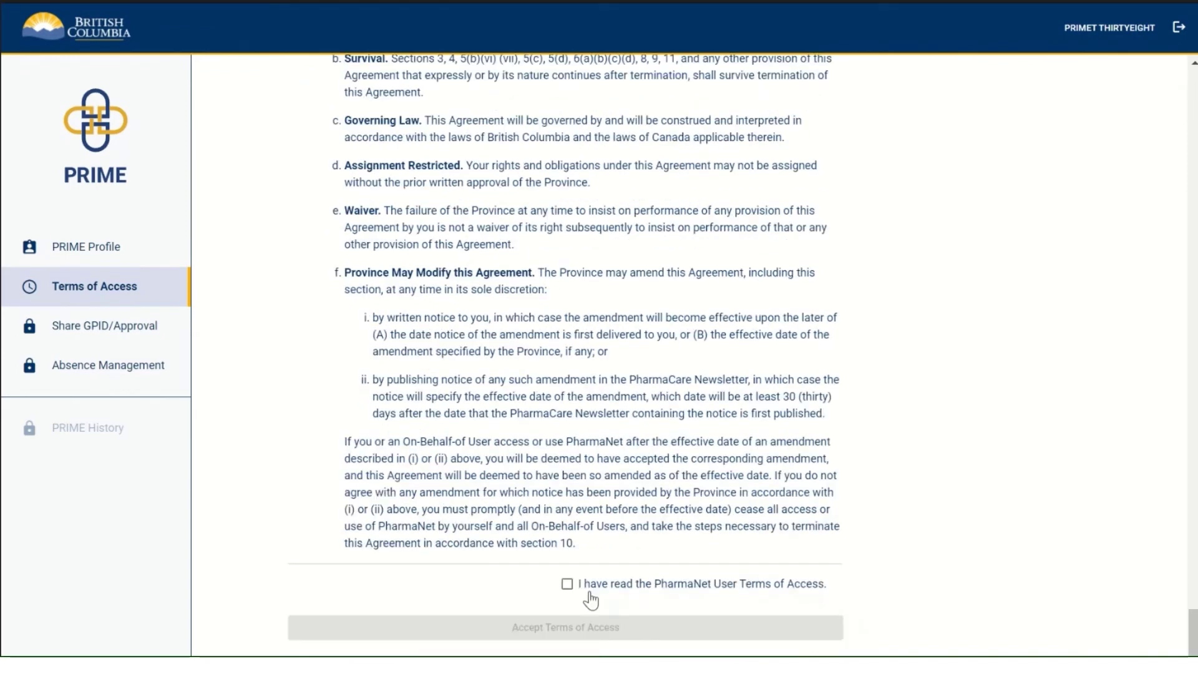
# Step: Tick 'I have read the PharmaNet User Terms of Access' and accept the terms, confirming in the dialog
pyautogui.click(567, 584)
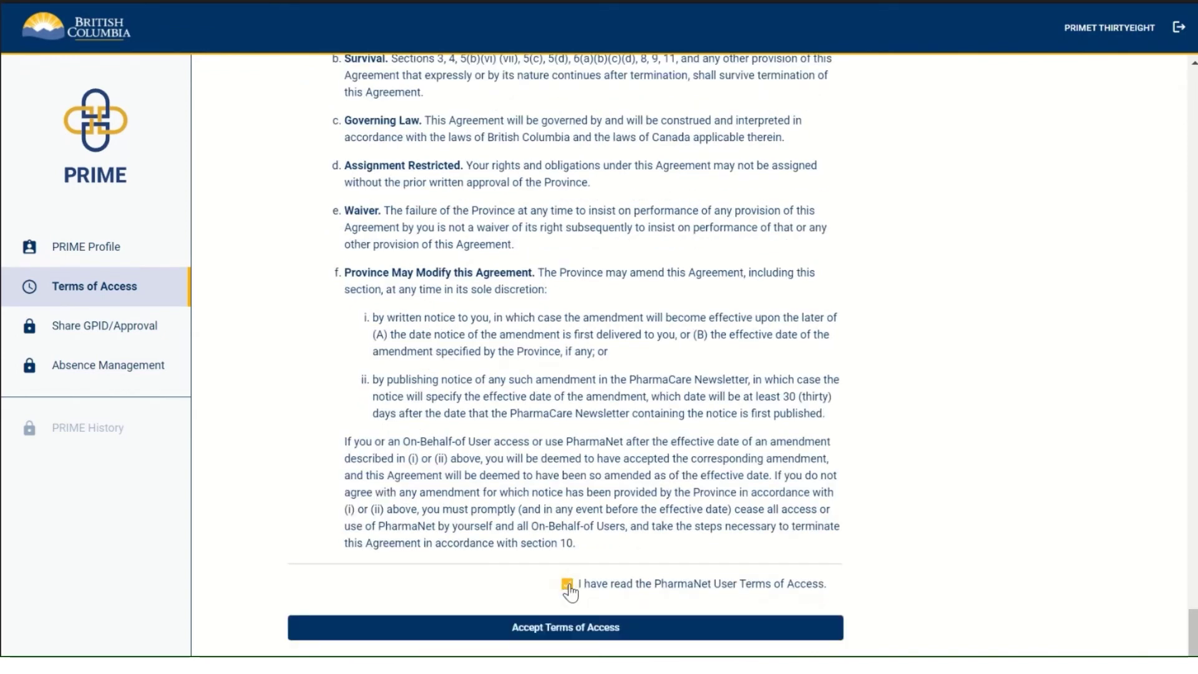
pyautogui.click(558, 629)
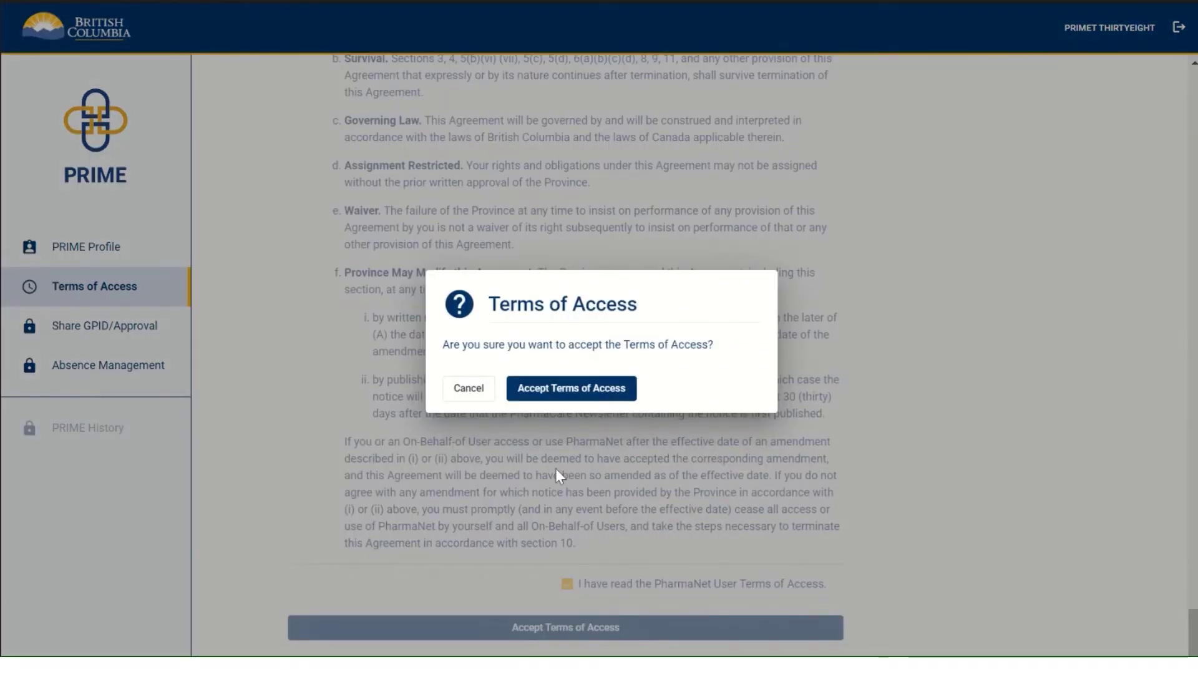
pyautogui.click(538, 392)
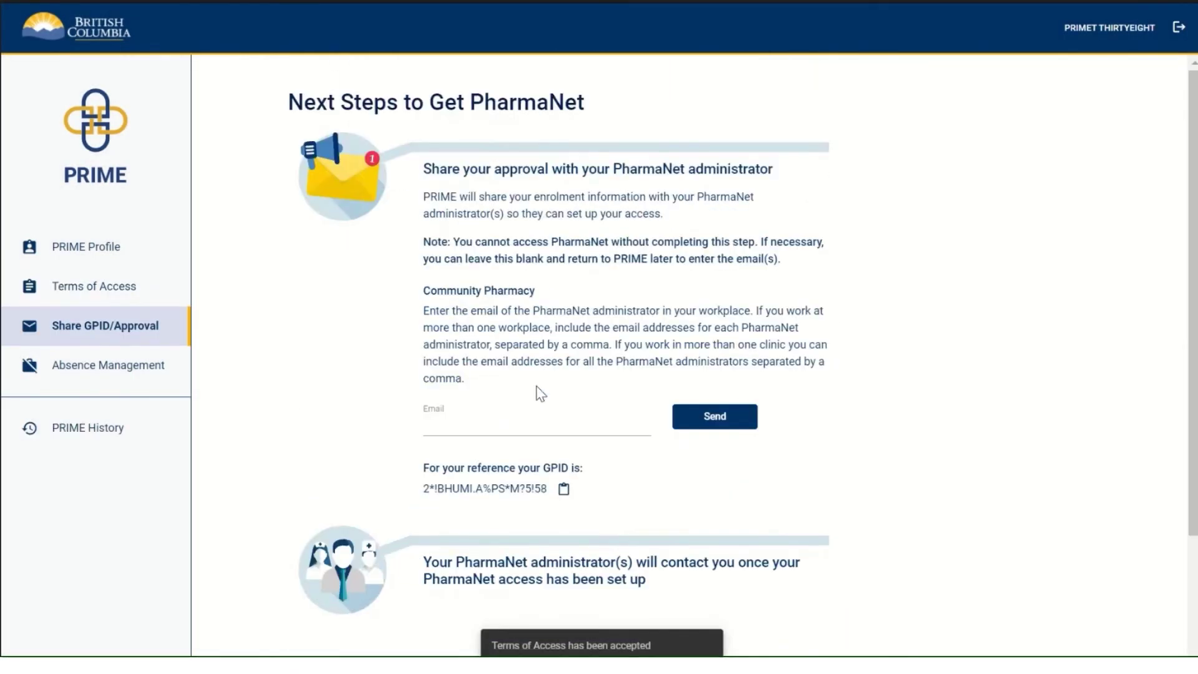
# Step: Enter the PharmaNet administrator's email address and send and confirm the approval notification
pyautogui.click(428, 422)
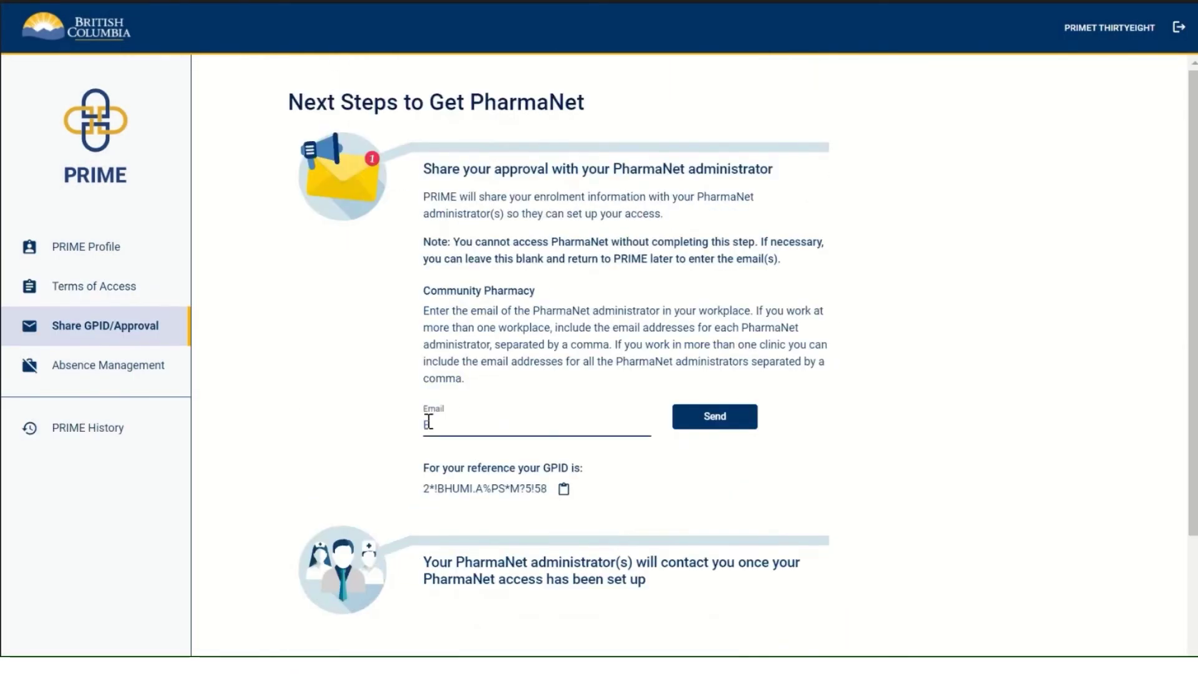
pyautogui.write('email@email.com')
pyautogui.click(712, 426)
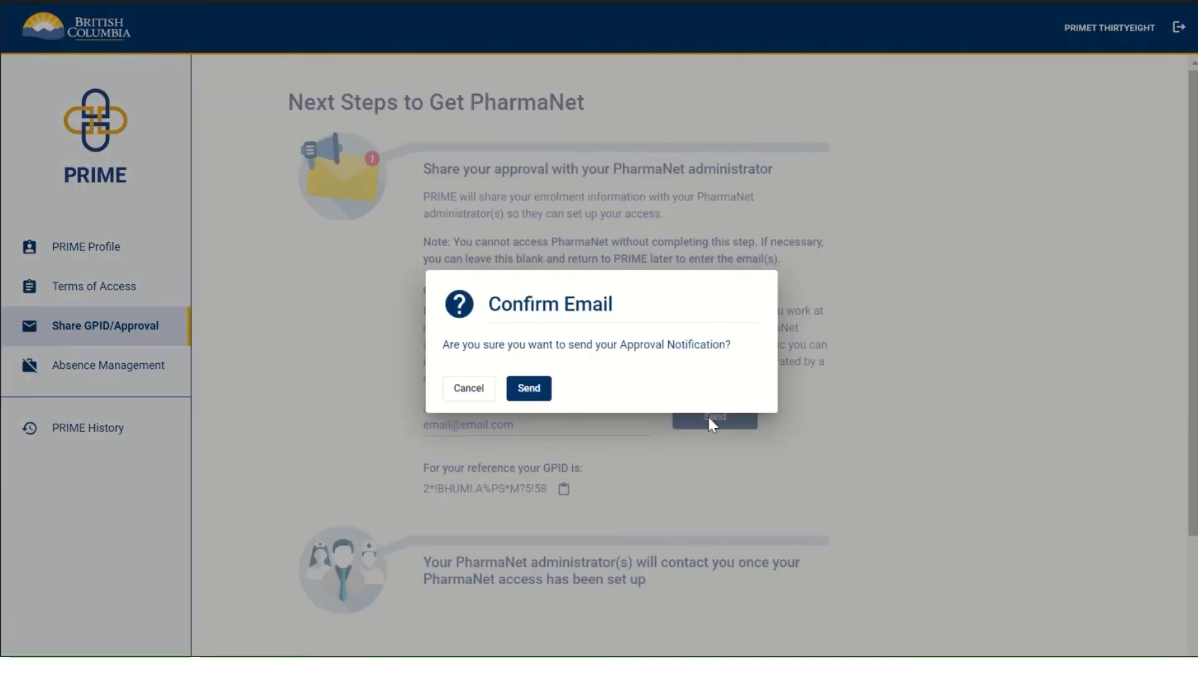
pyautogui.click(528, 392)
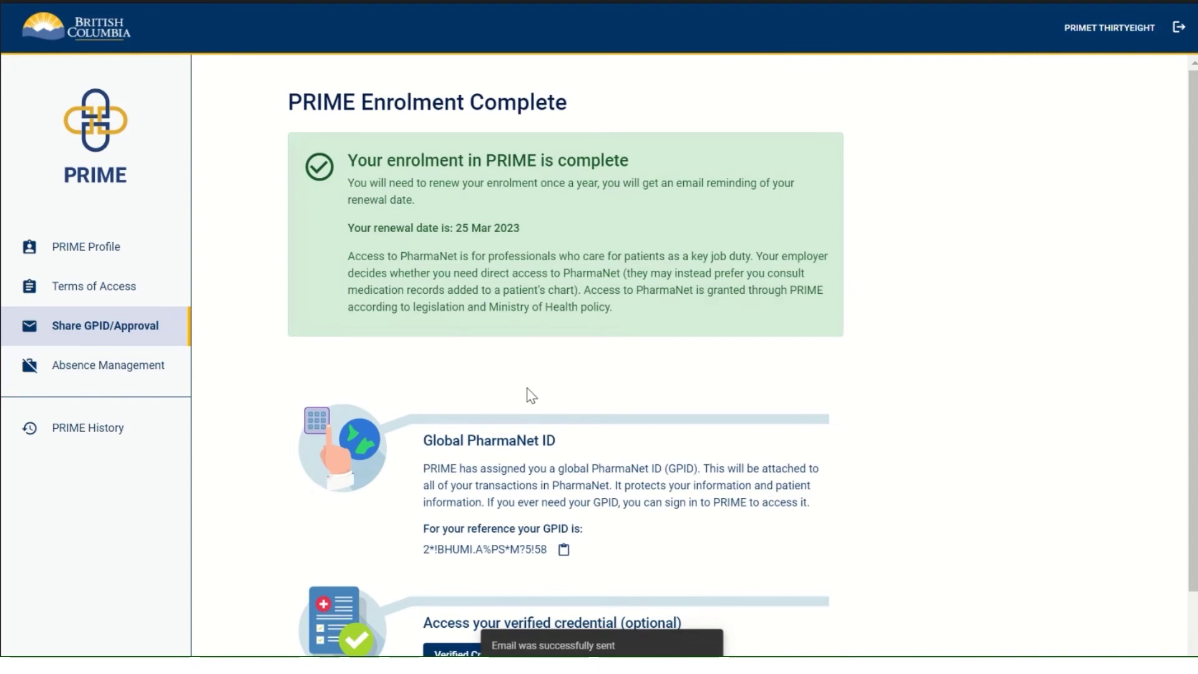
# Step: Use the copy icon beside the GPID on the Enrolment Complete page to copy it to the clipboard
pyautogui.scroll(-1, 650, 392)
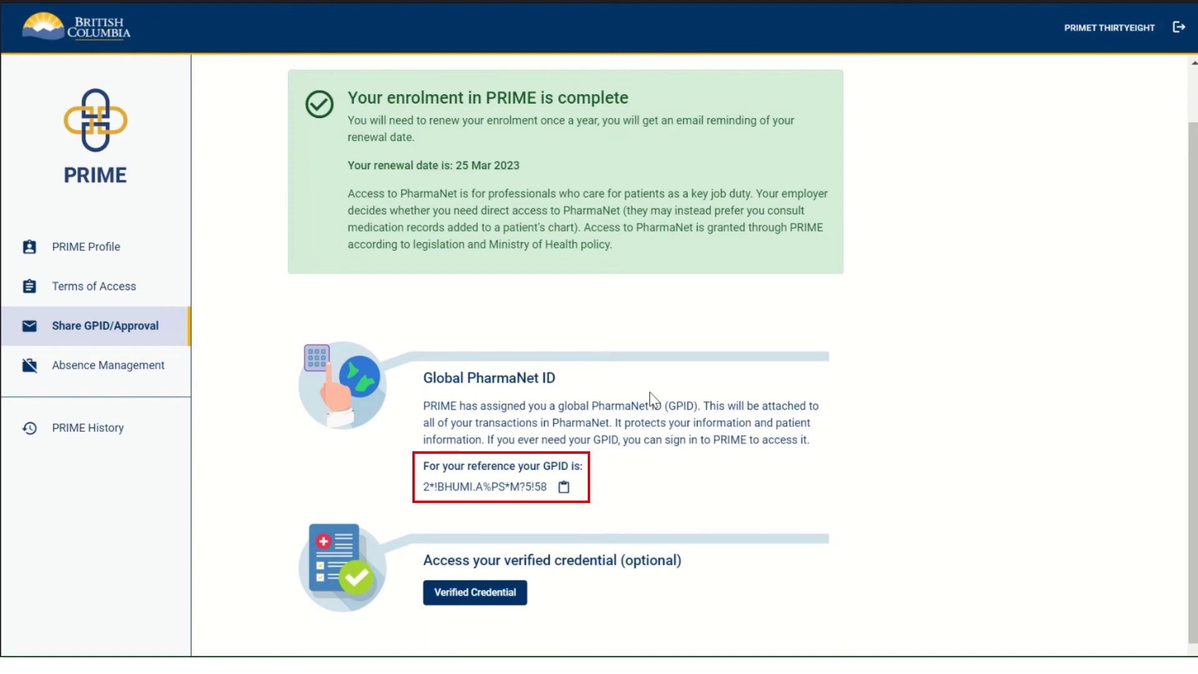
pyautogui.click(564, 487)
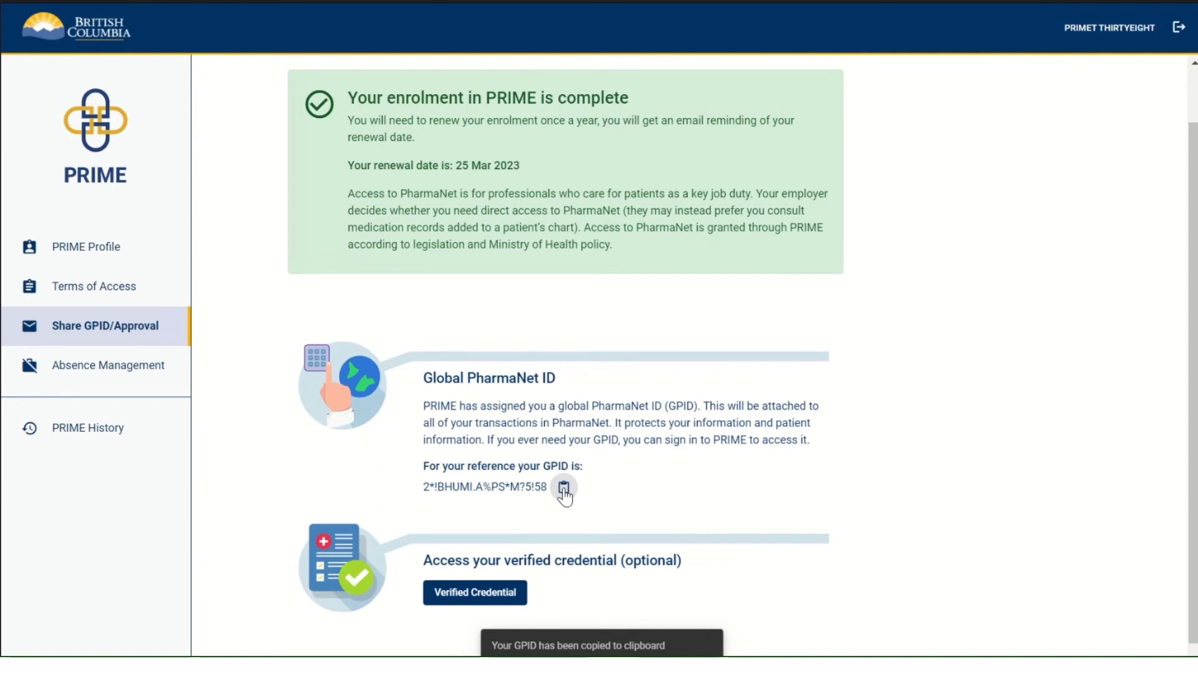
pyautogui.scroll(1, 564, 496)
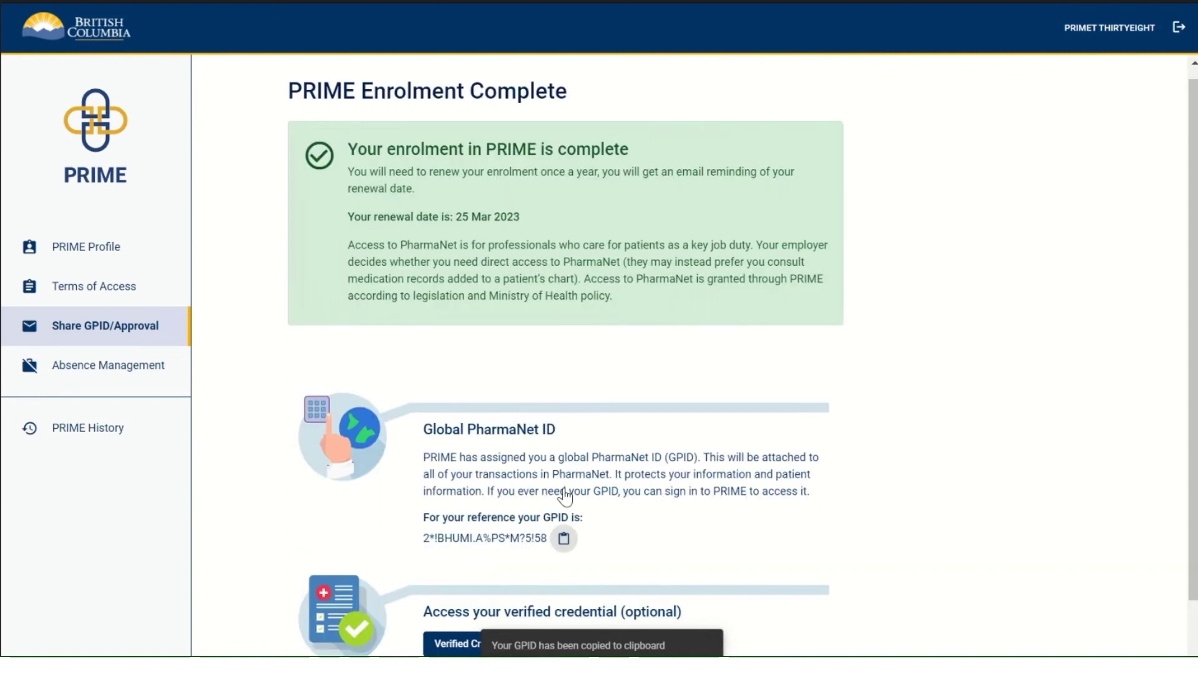